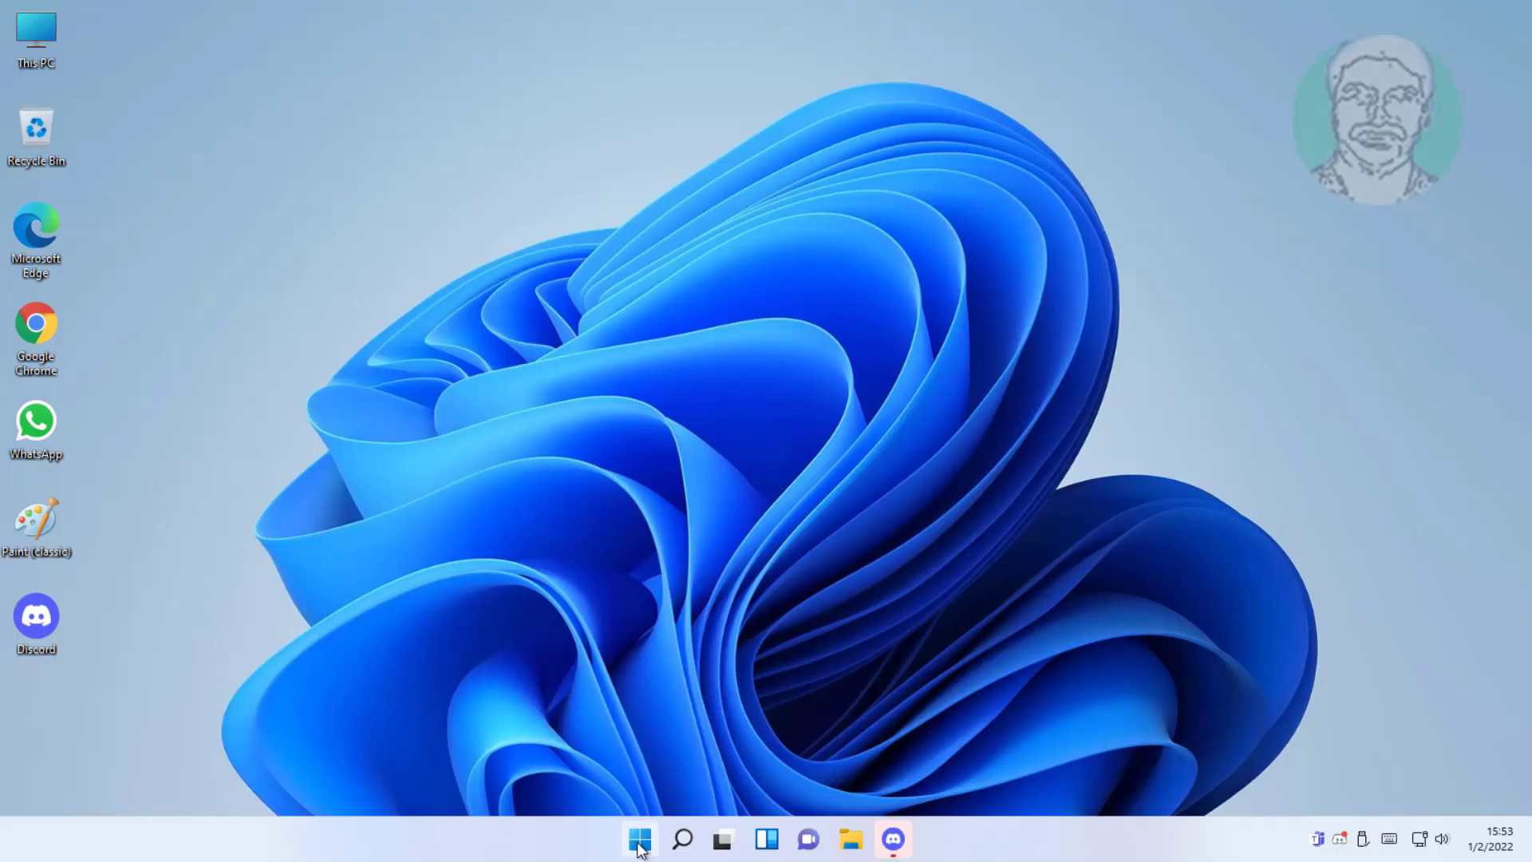
Step: Run the Keyboard troubleshooter from Other troubleshooters and close its no-changes result
click(640, 837)
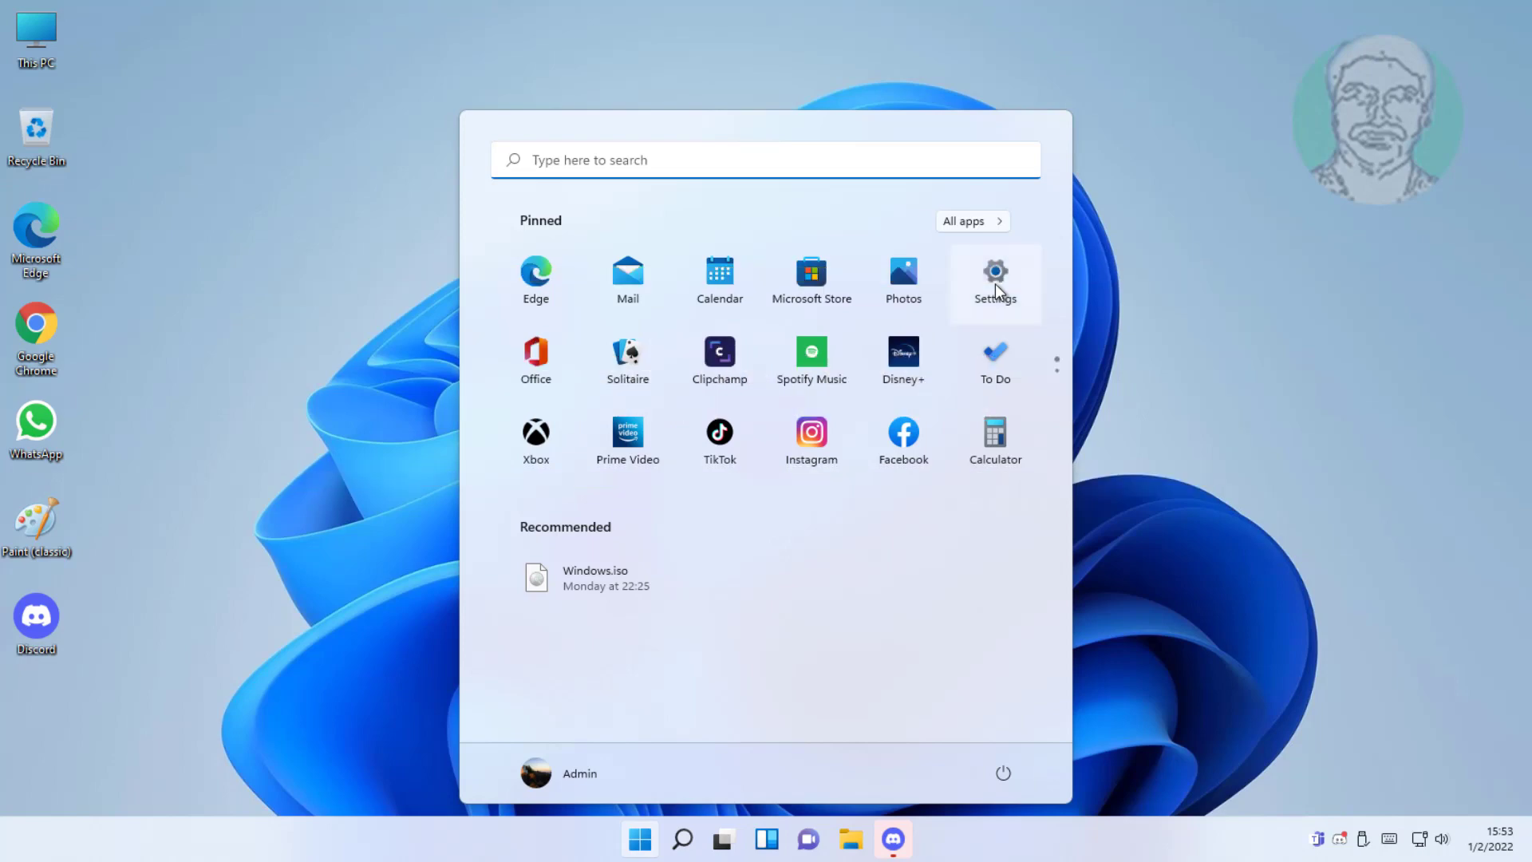
click(995, 284)
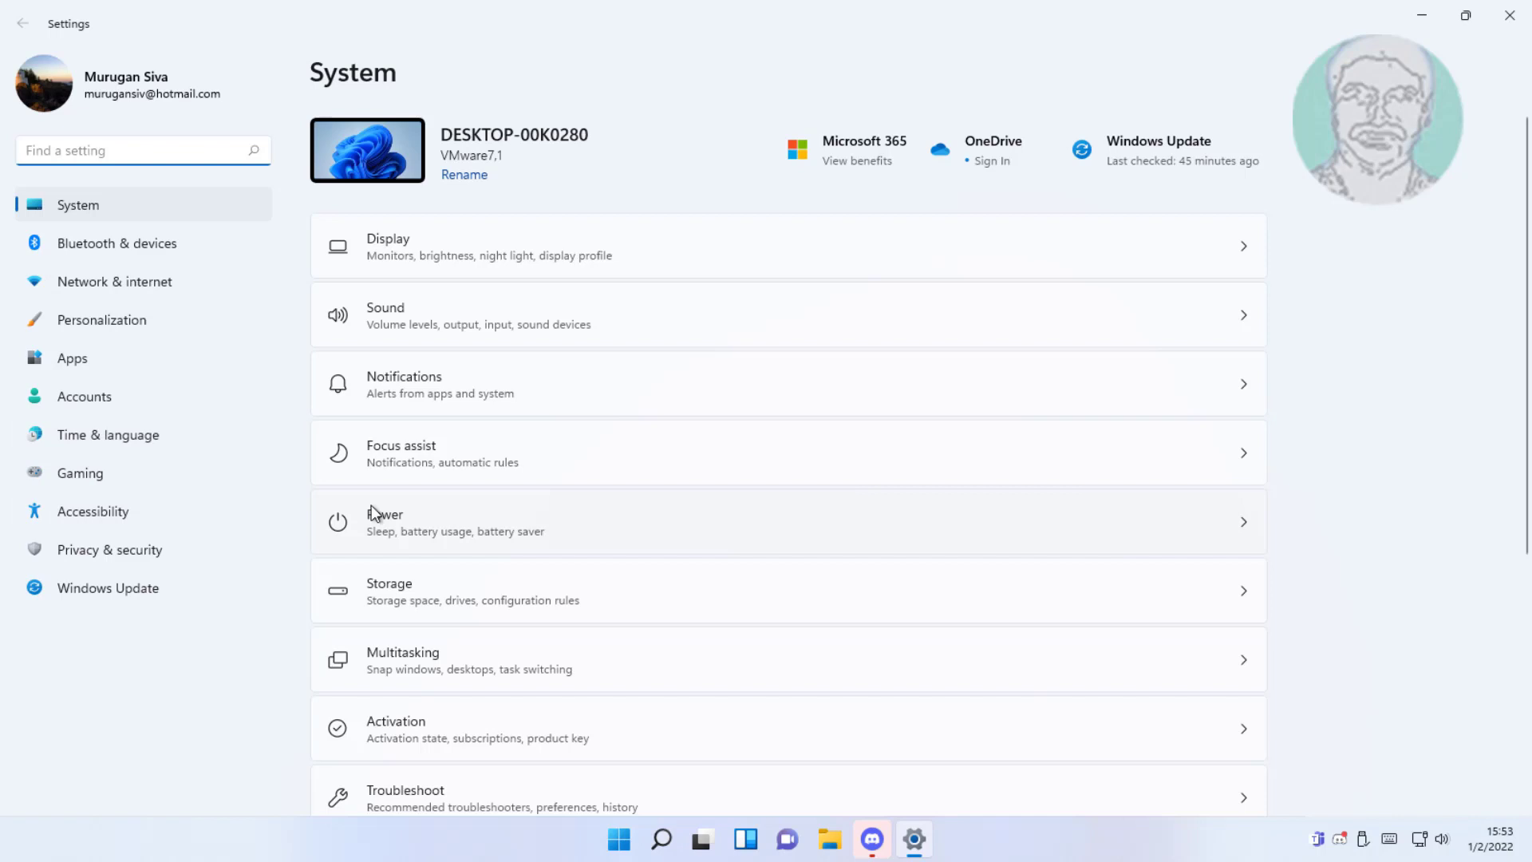
scroll(496, 617, down, 3)
click(448, 470)
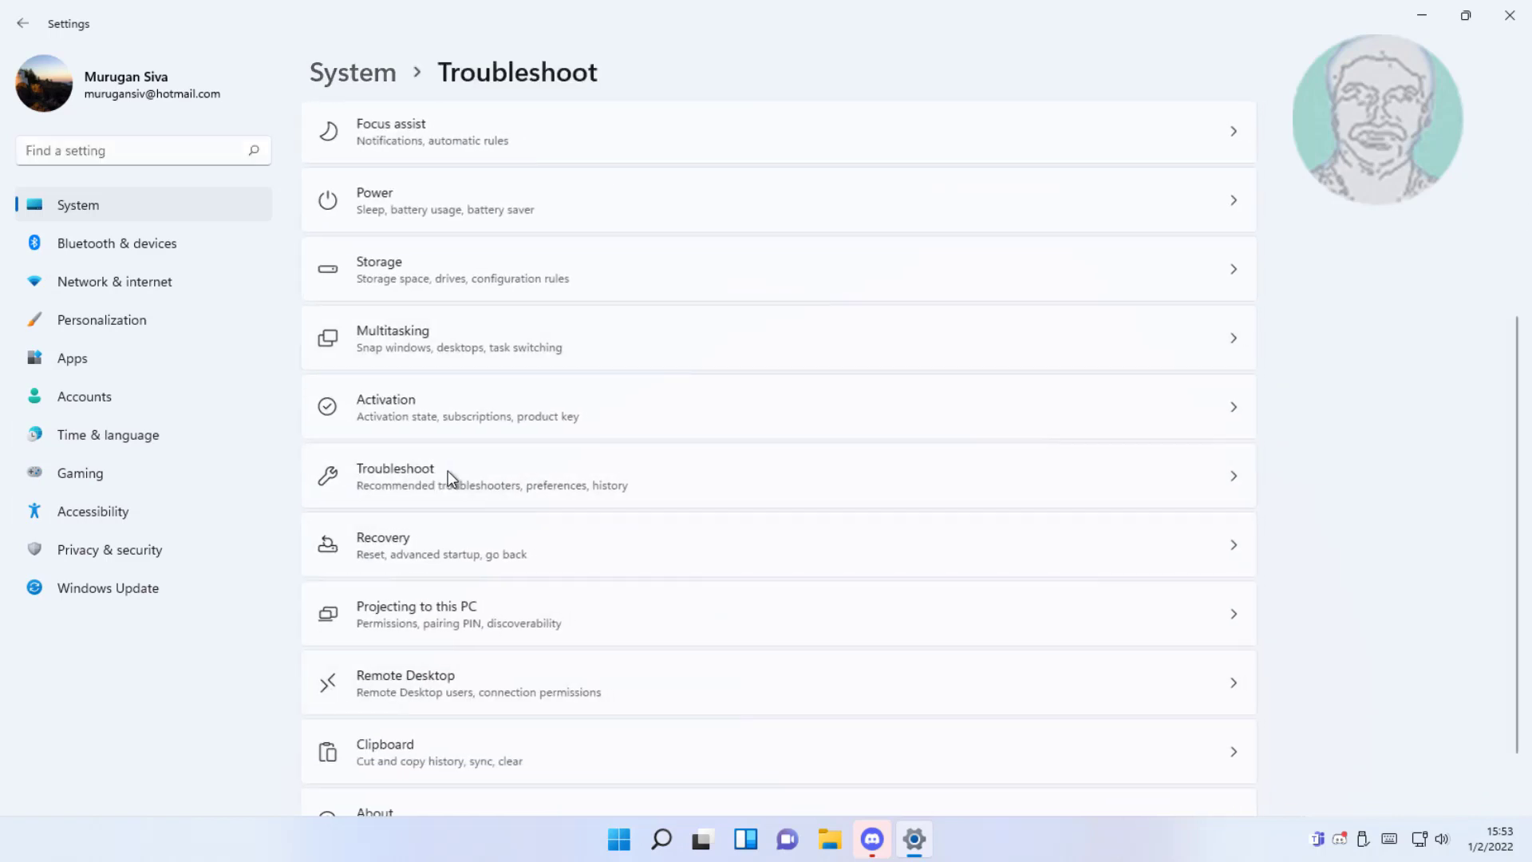
click(478, 309)
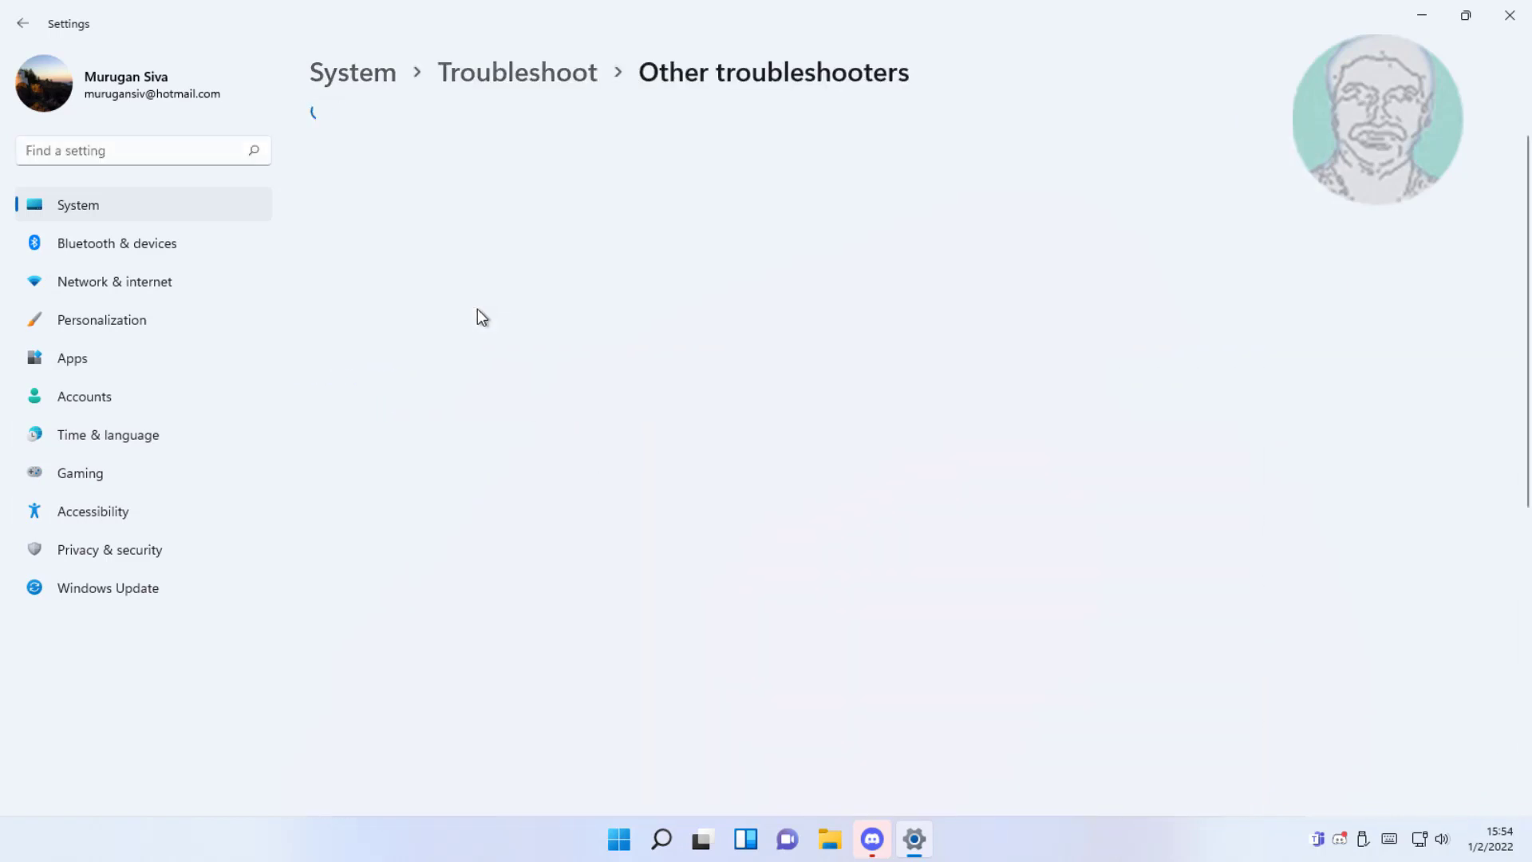
scroll(632, 610, down, 2)
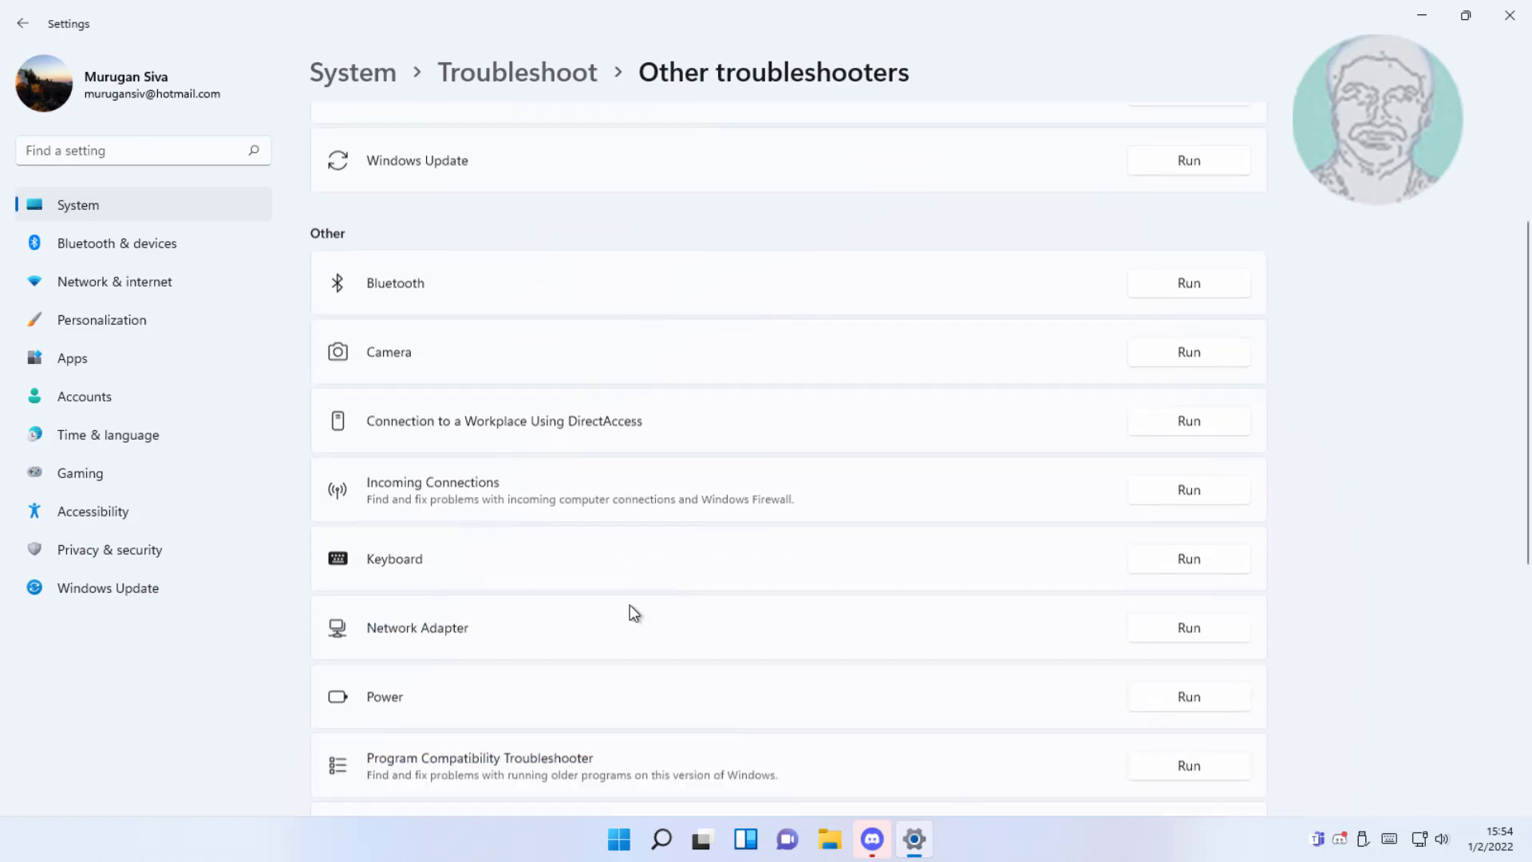
click(1220, 562)
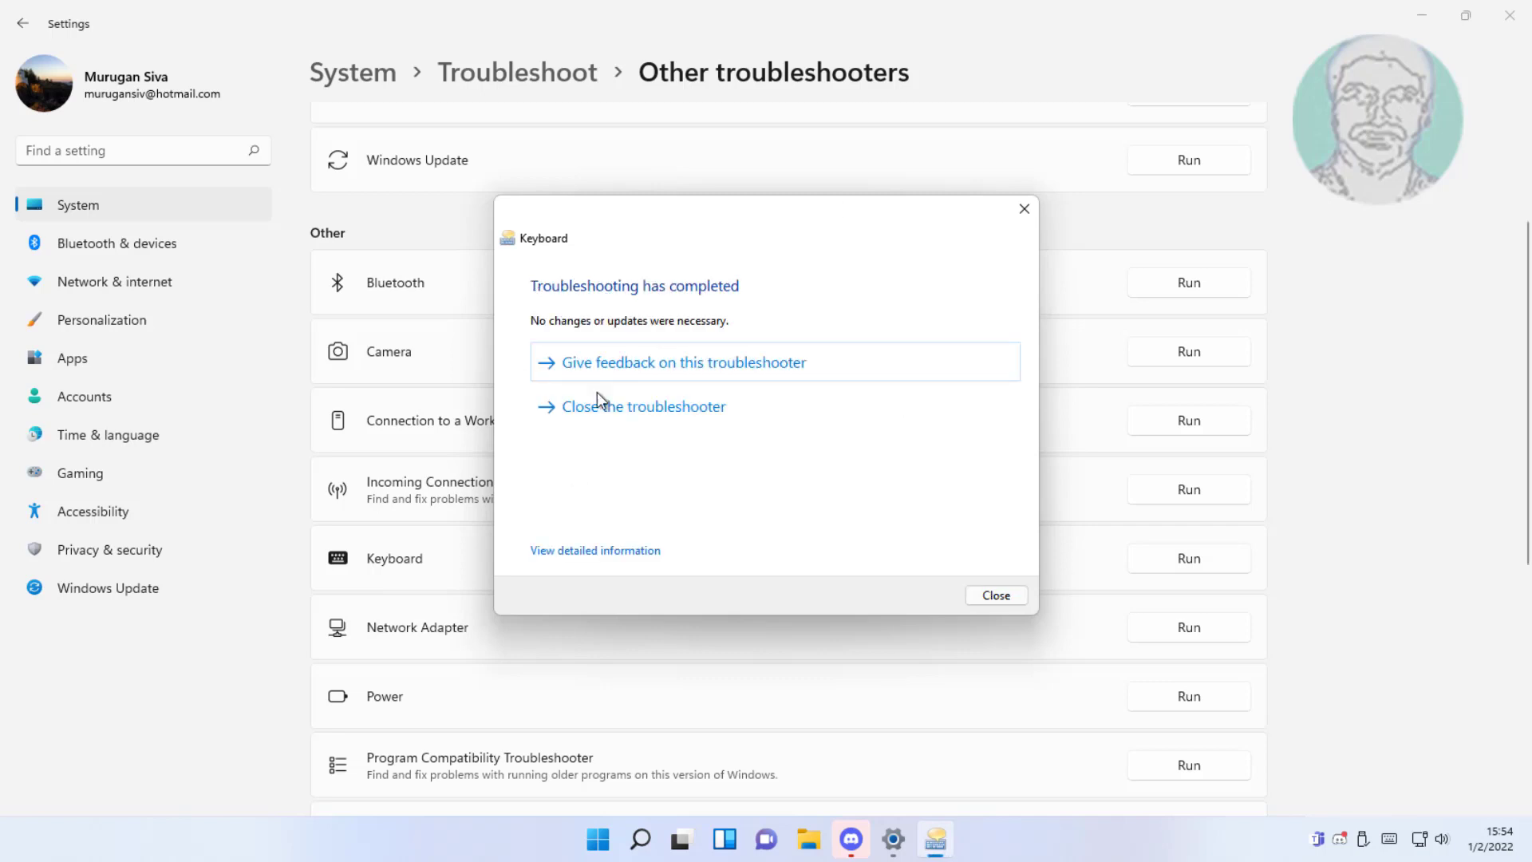
click(1001, 595)
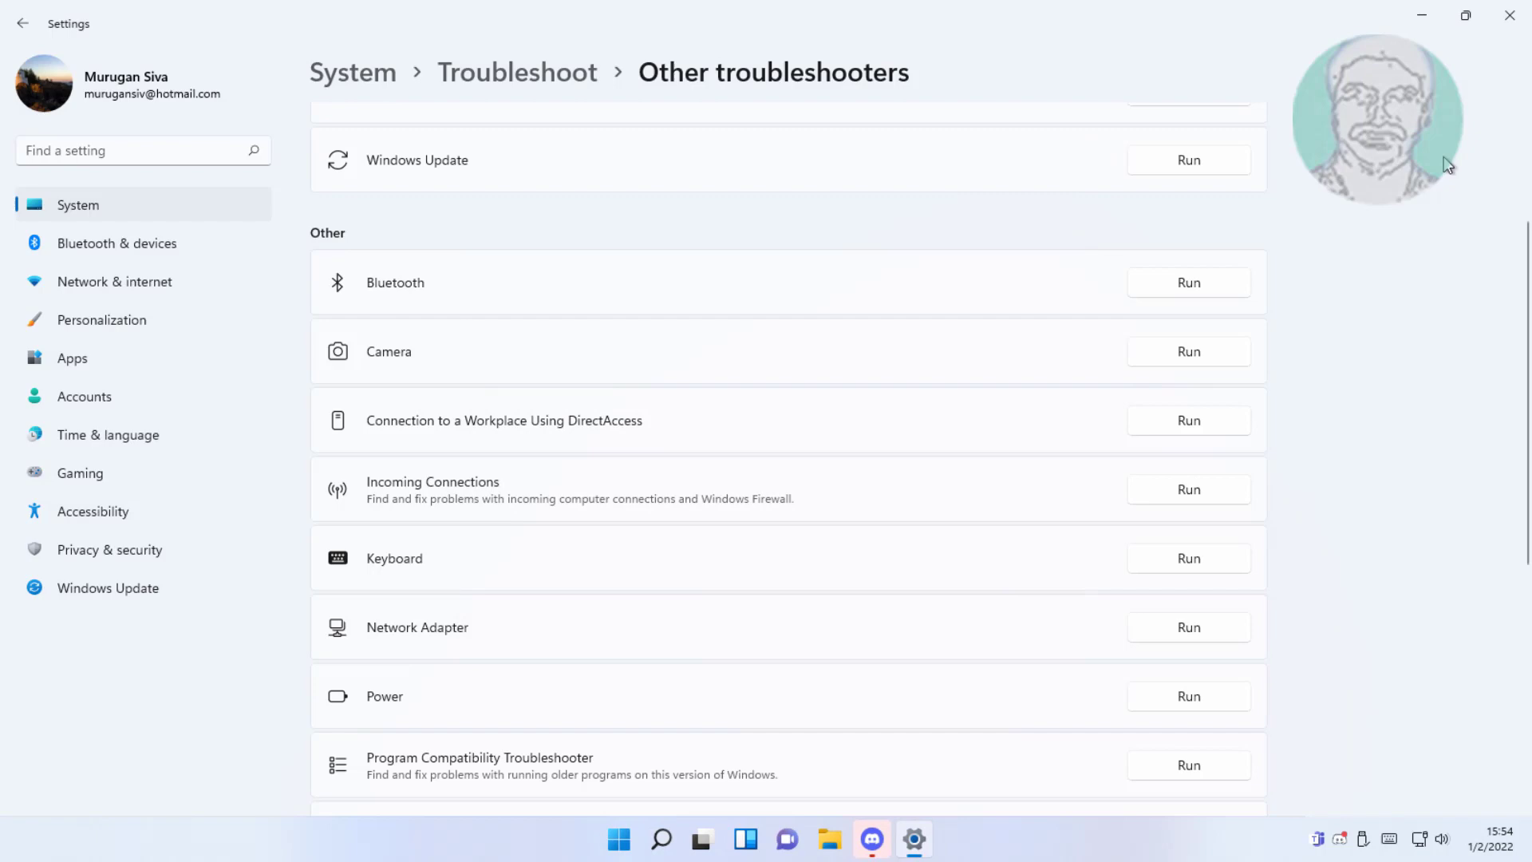
Step: Reopen Settings and switch Filter keys off under Accessibility > Keyboard
click(1510, 16)
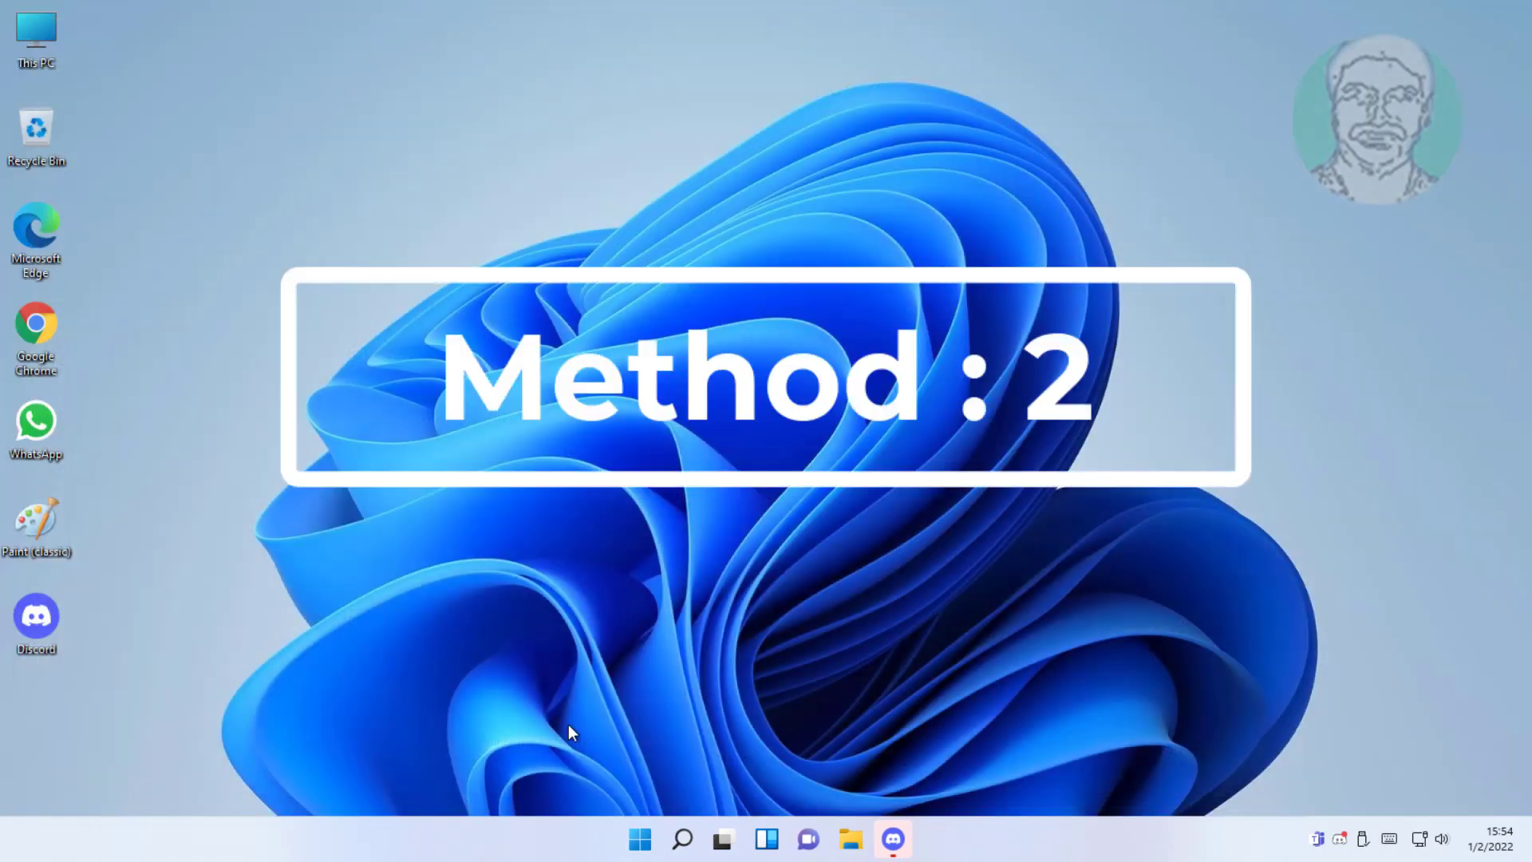
click(641, 839)
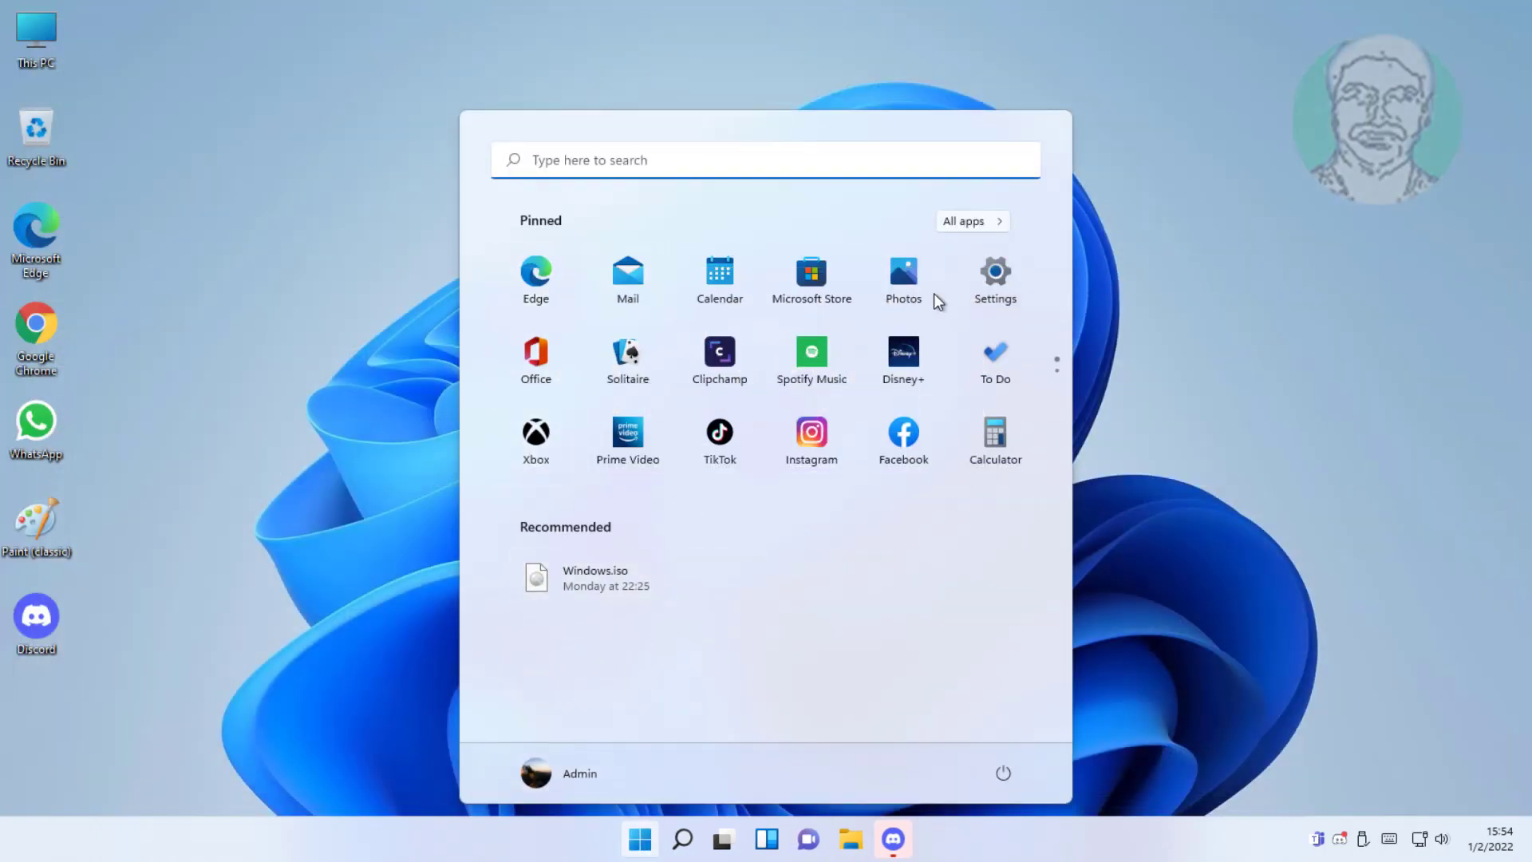
click(995, 276)
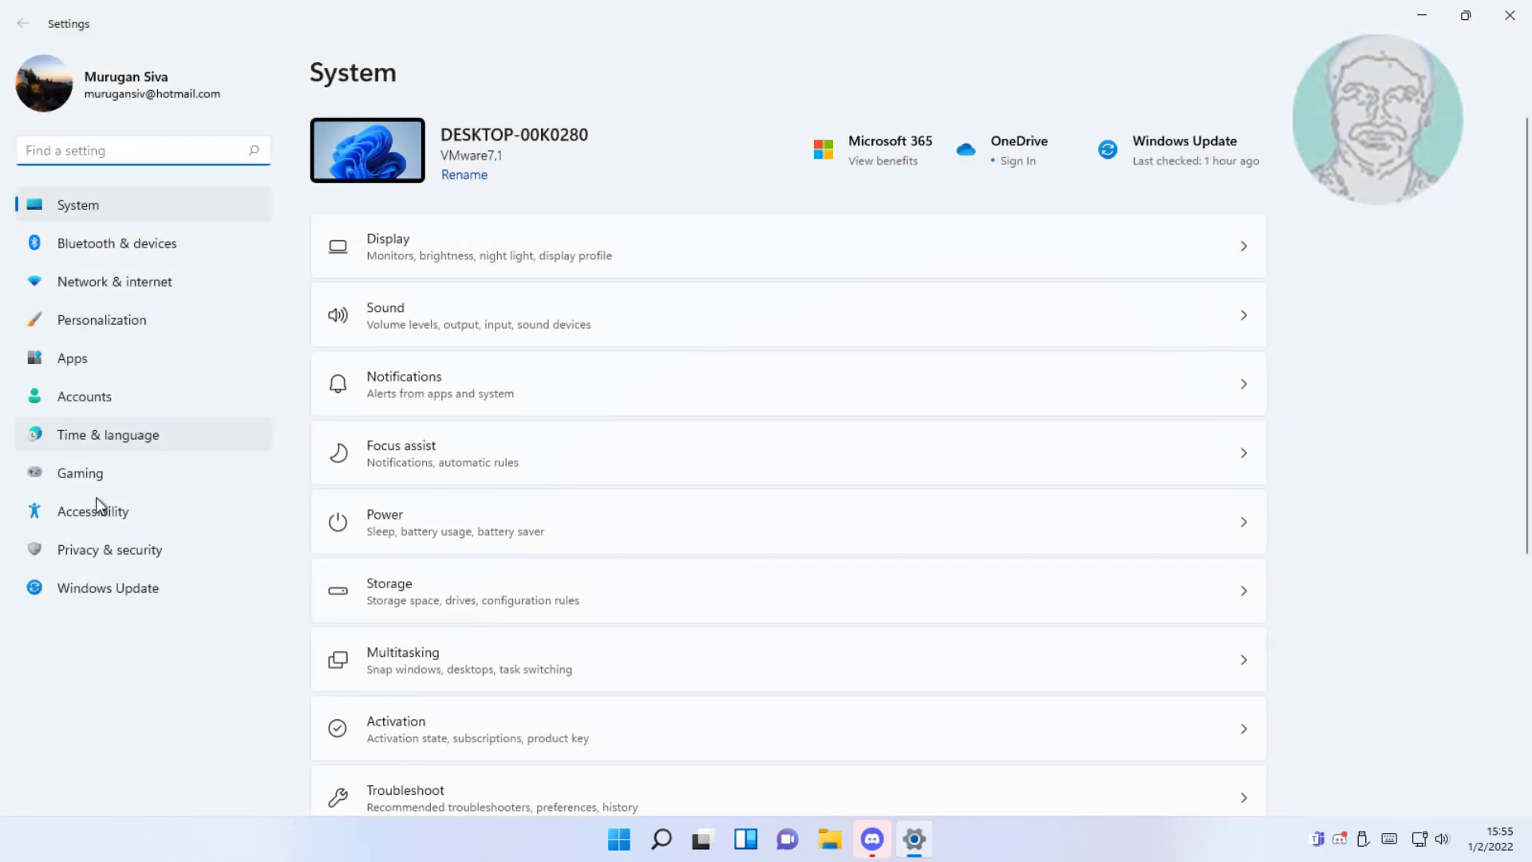
click(113, 514)
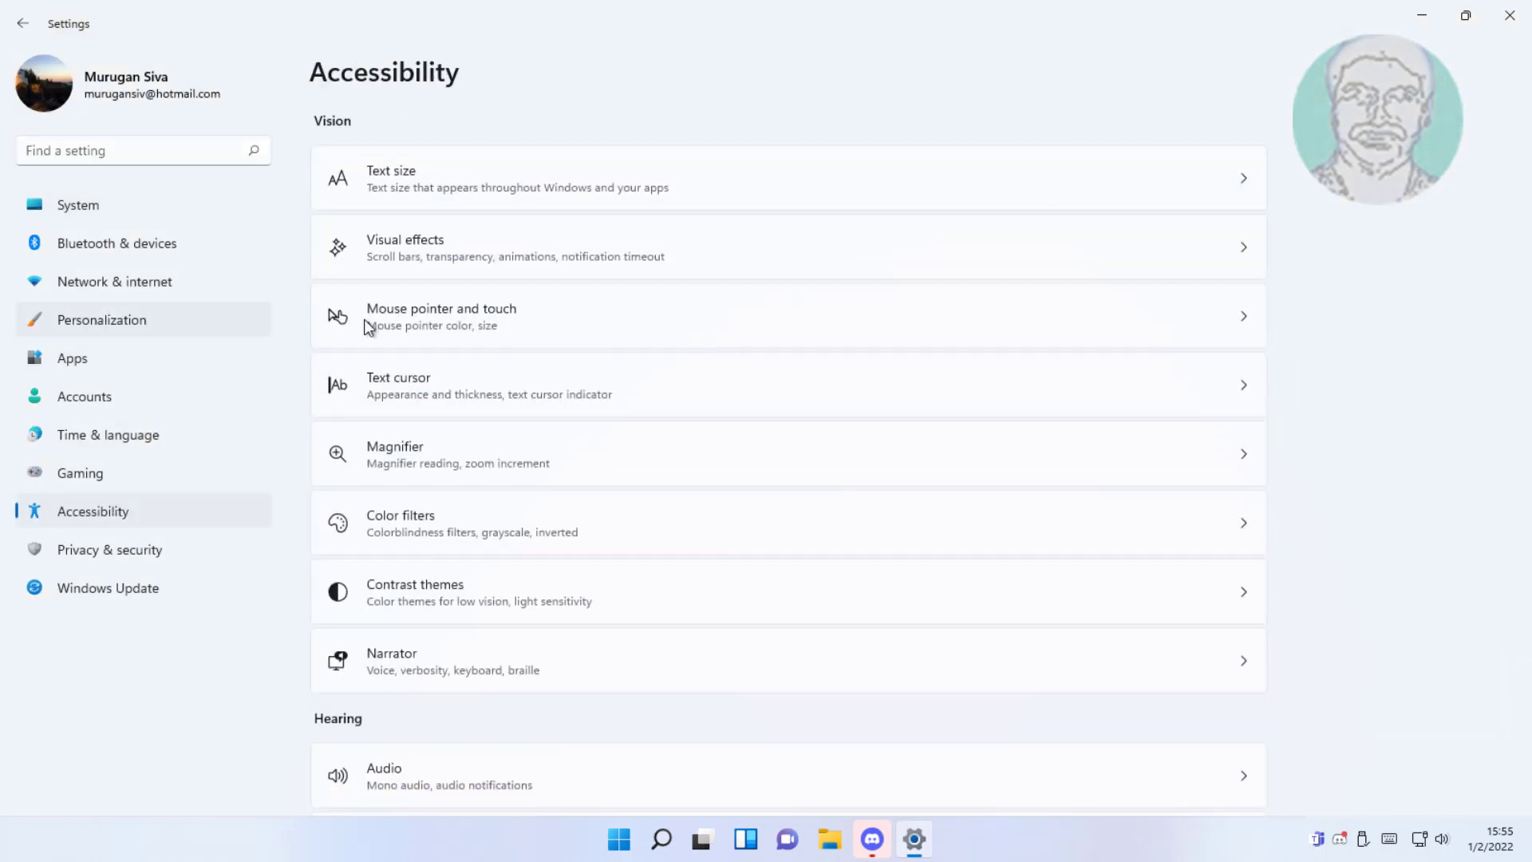
scroll(649, 622, down, 3)
scroll(649, 622, down, 1)
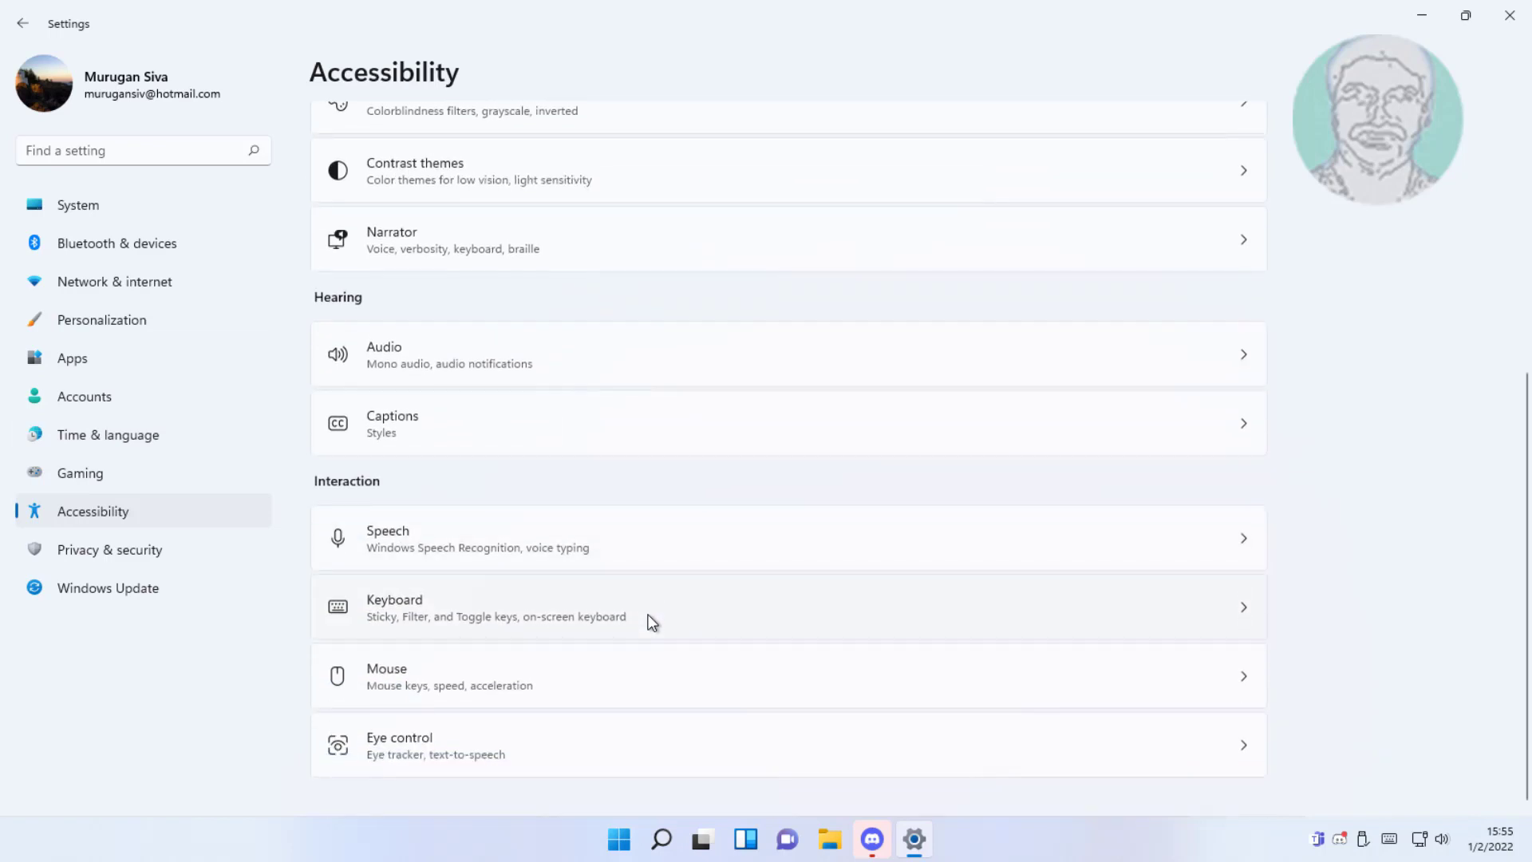
click(505, 610)
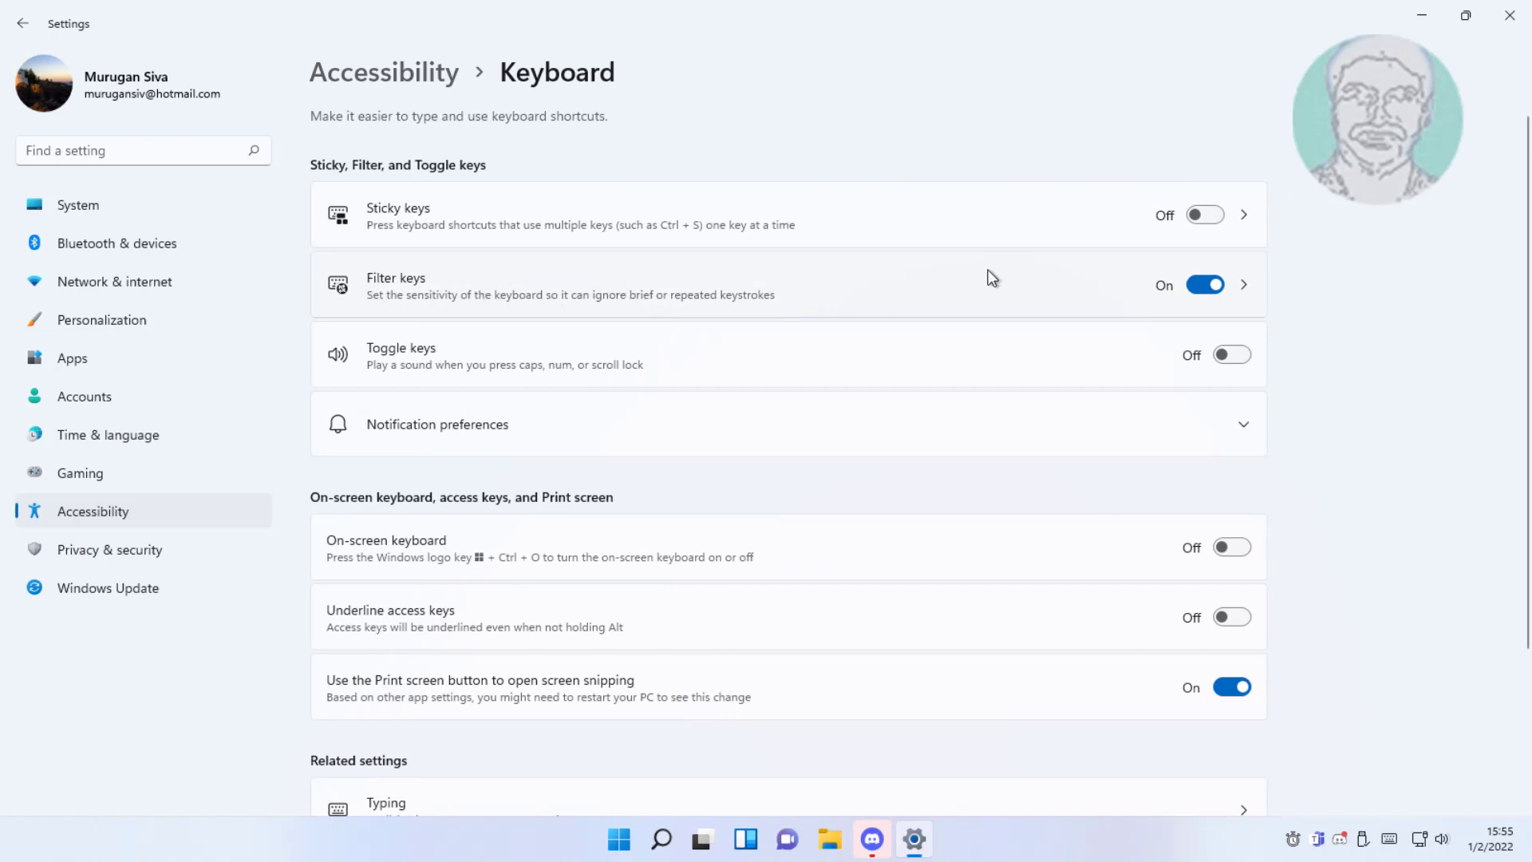
click(1190, 292)
Step: Turn on the on-screen keyboard in Accessibility > Keyboard, minimize it, and close Settings
click(1510, 16)
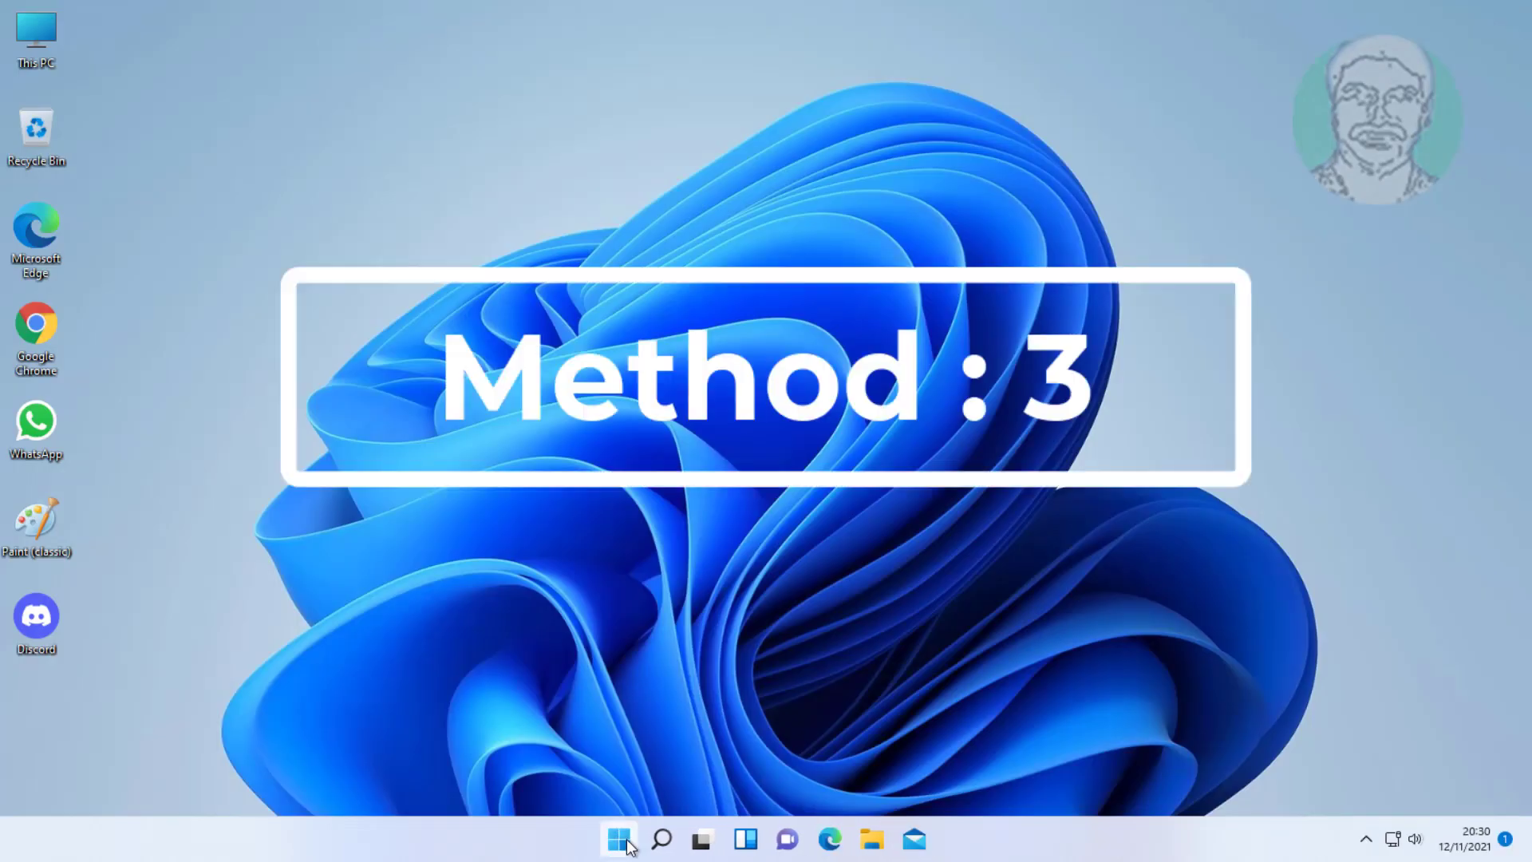
click(629, 837)
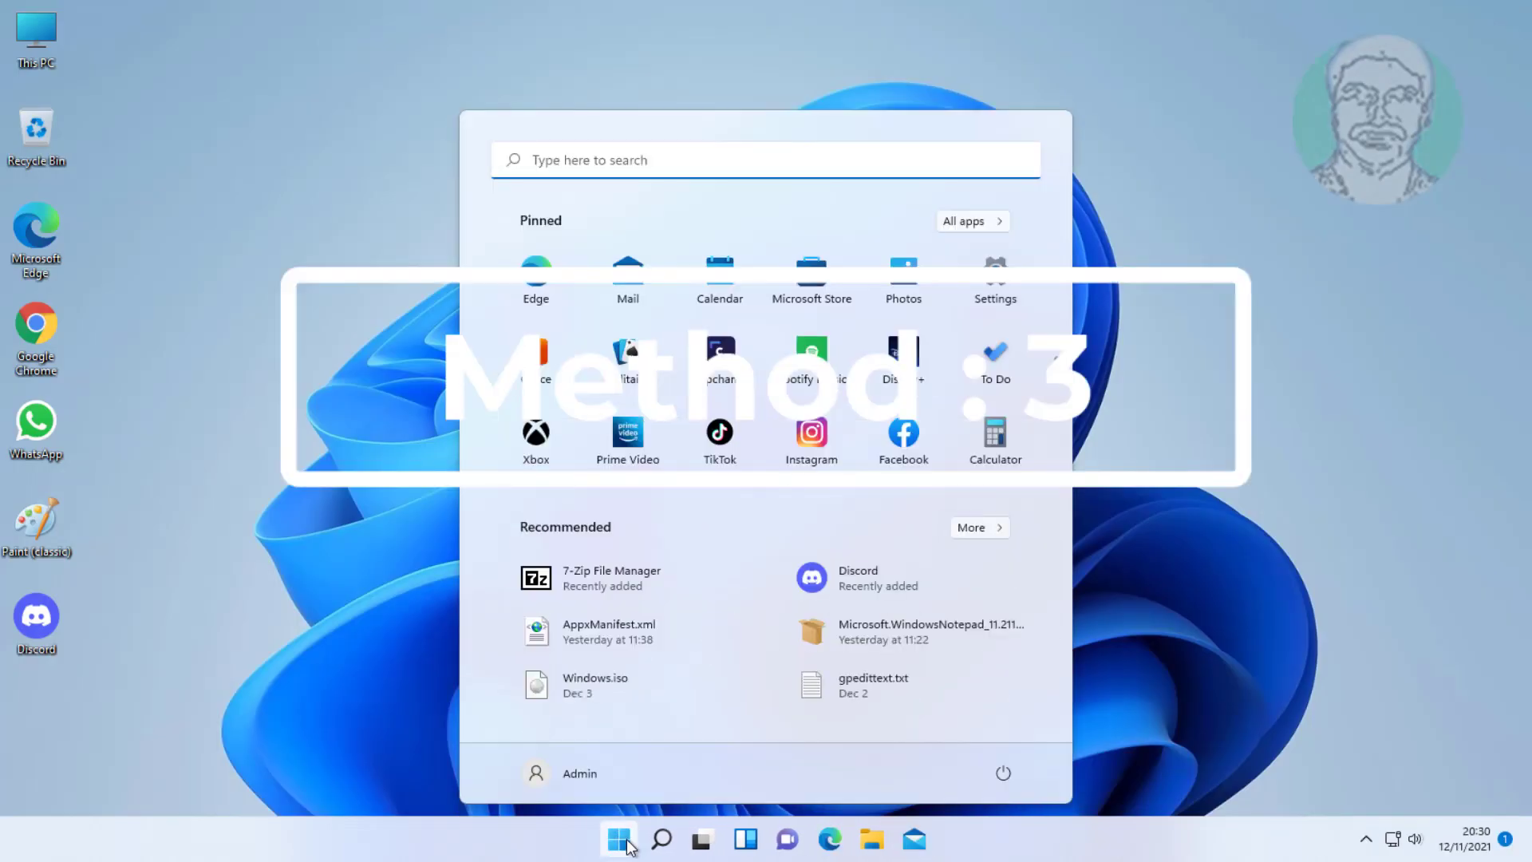
click(994, 278)
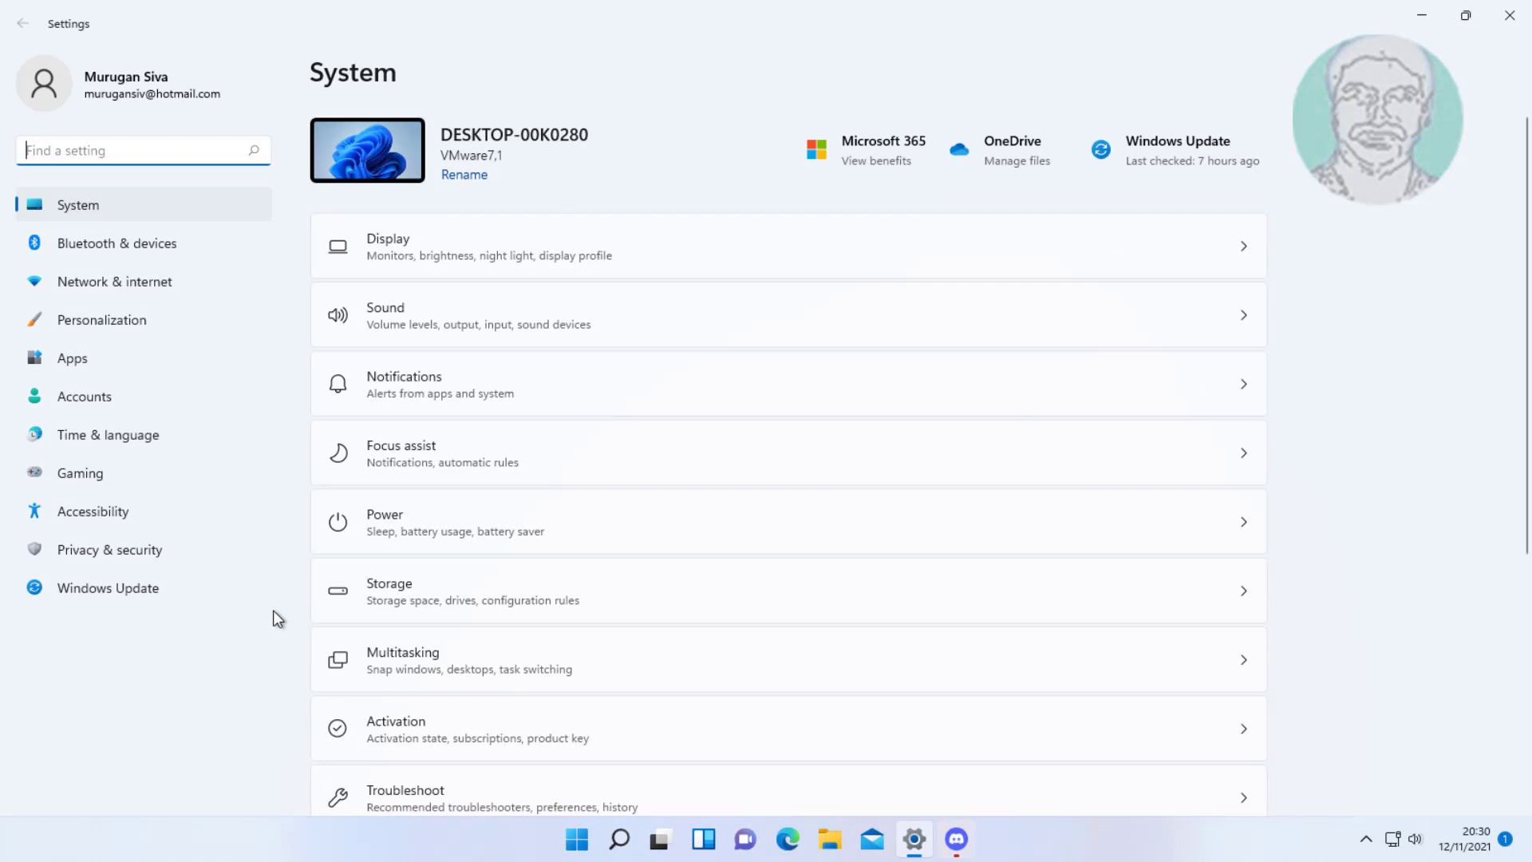
click(125, 513)
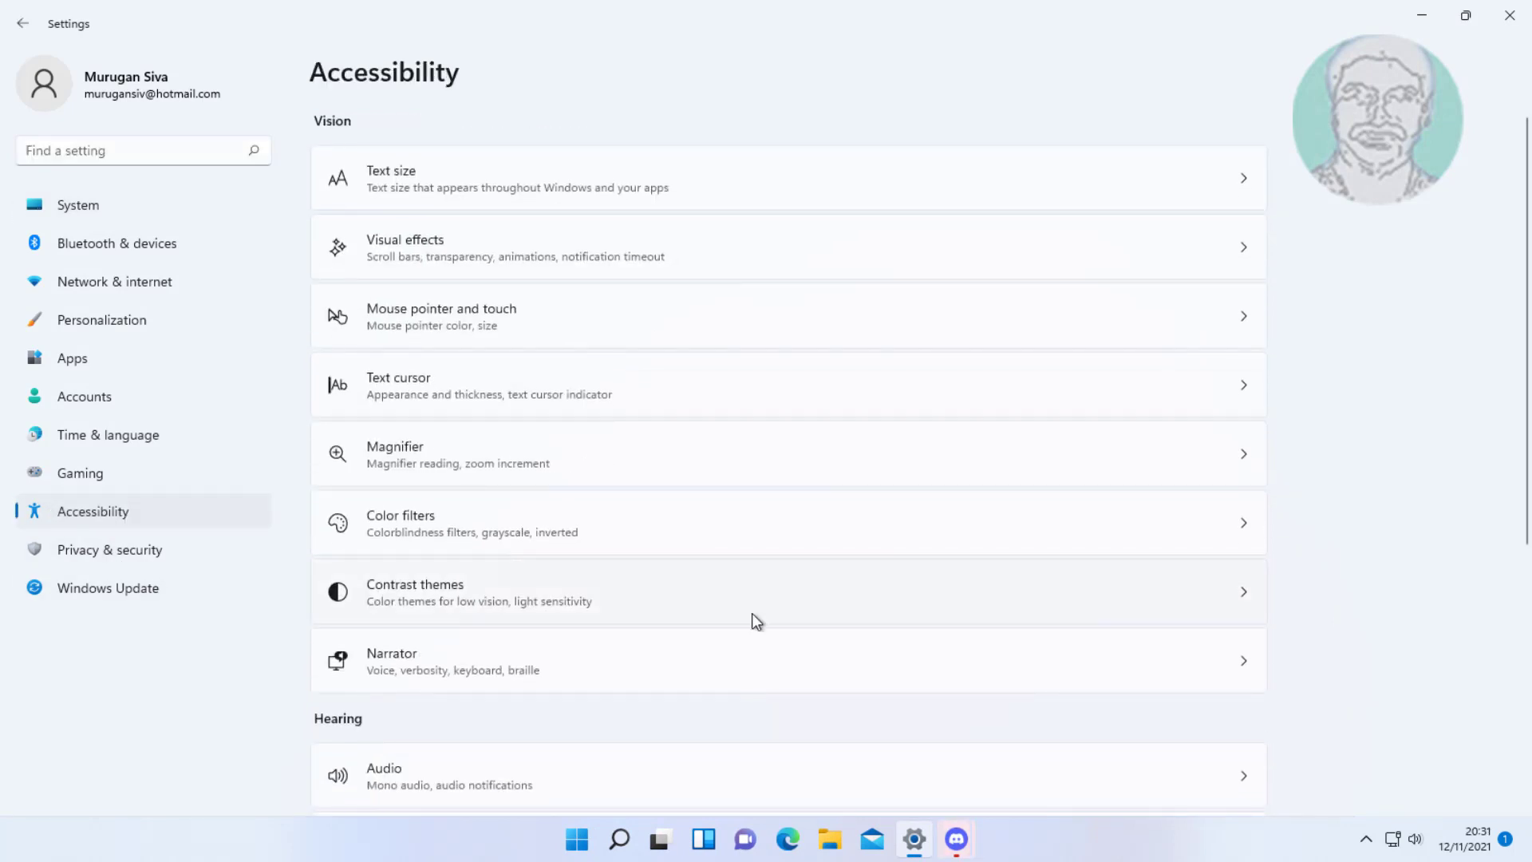
scroll(752, 619, down, 3)
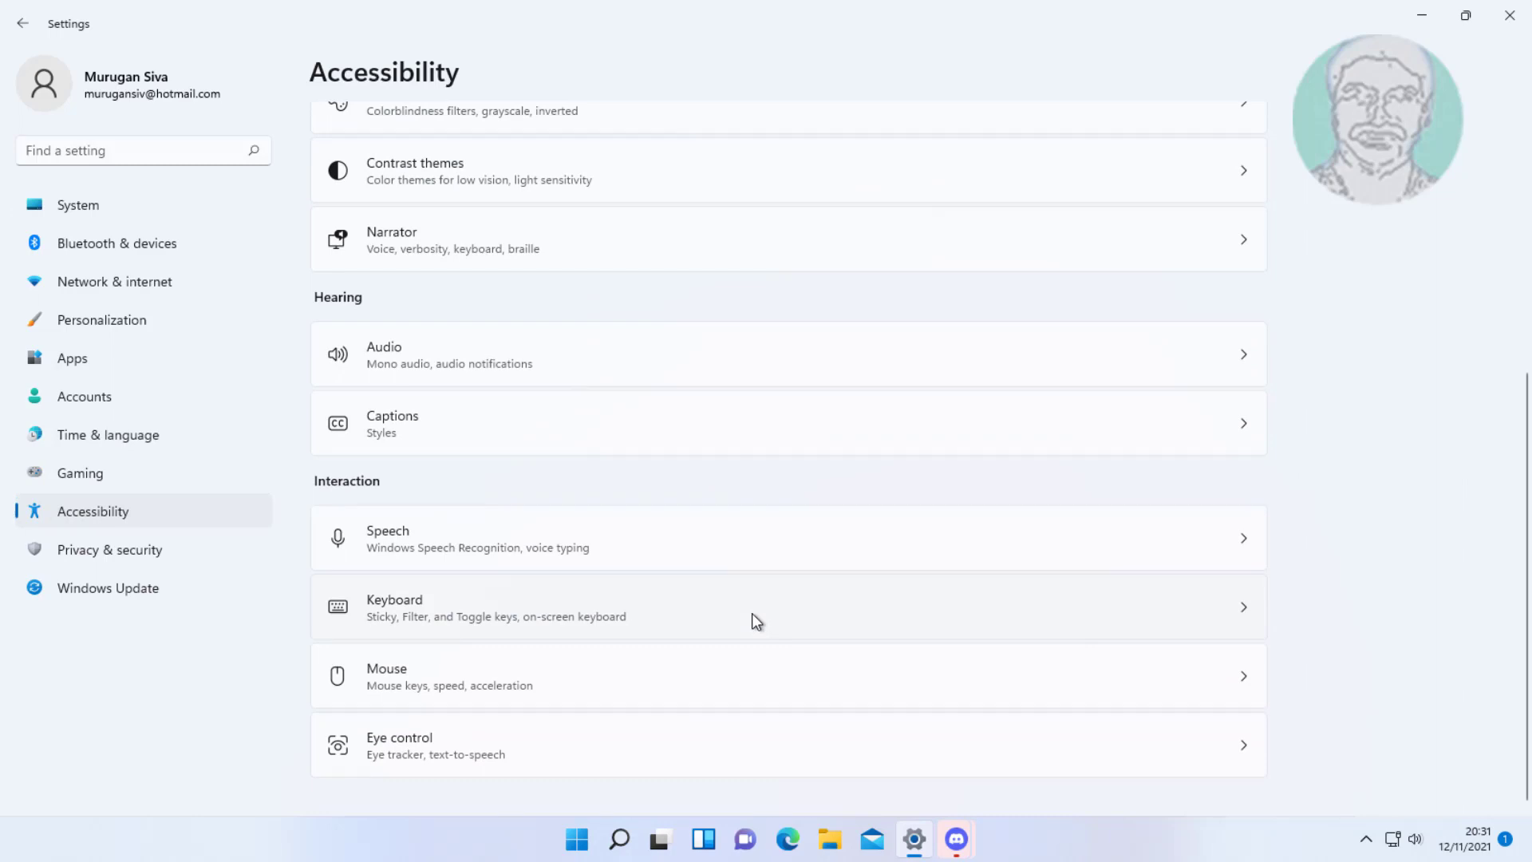
click(443, 619)
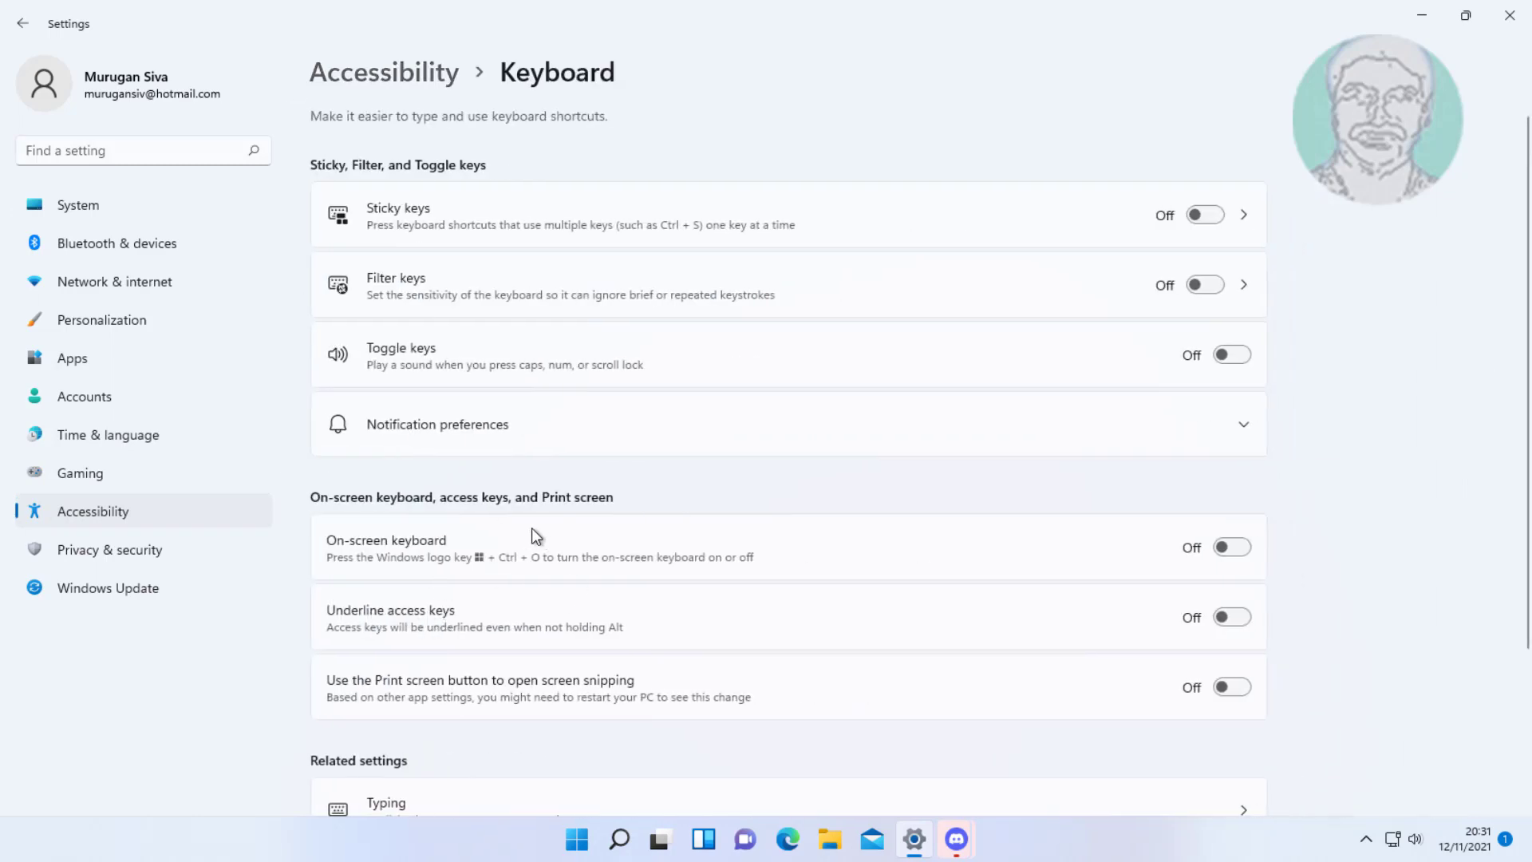
click(1243, 554)
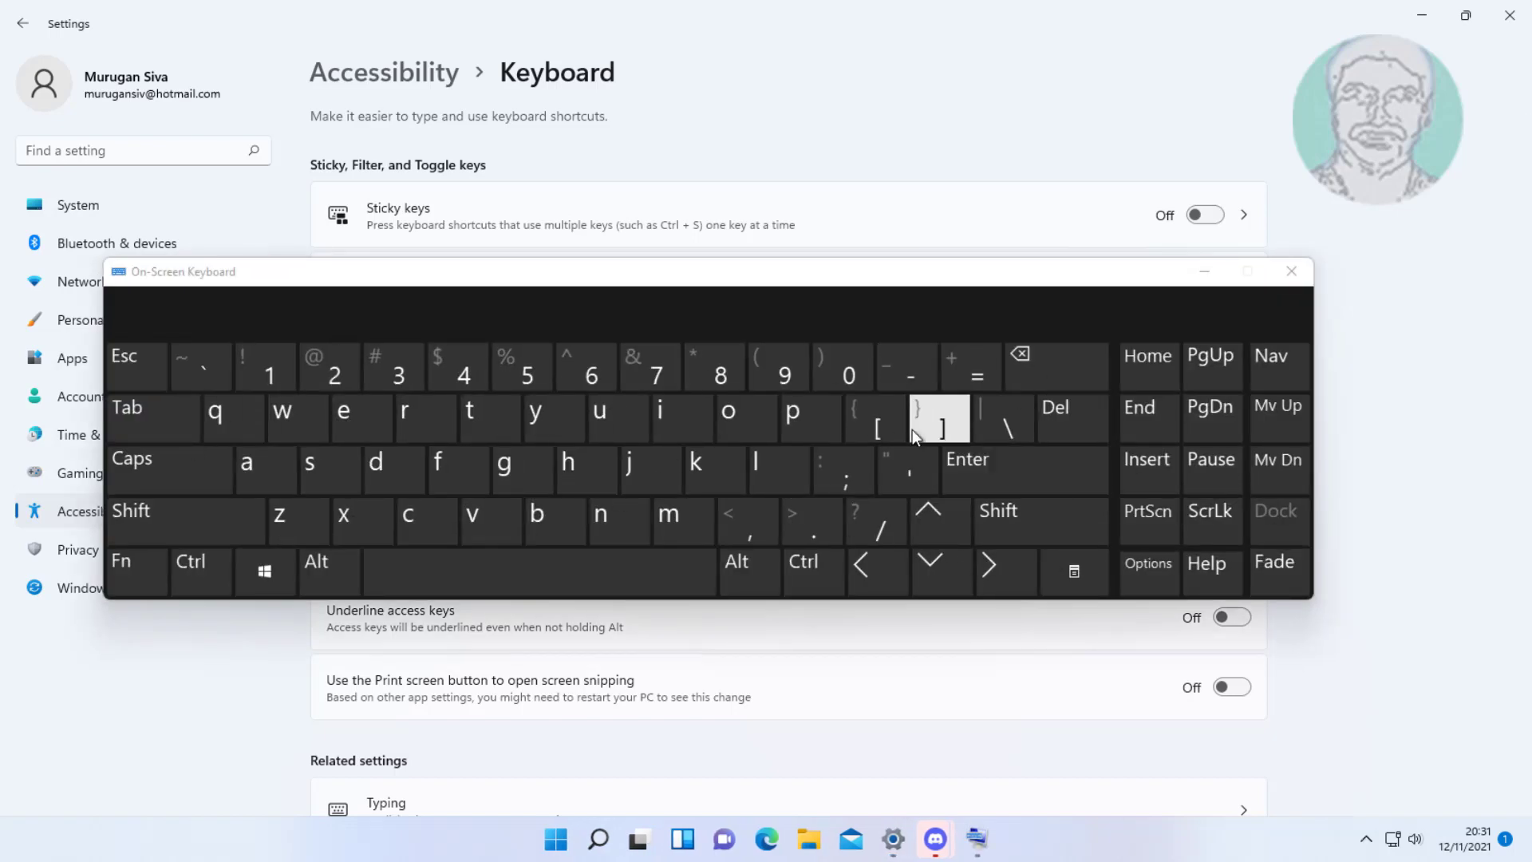
click(1204, 274)
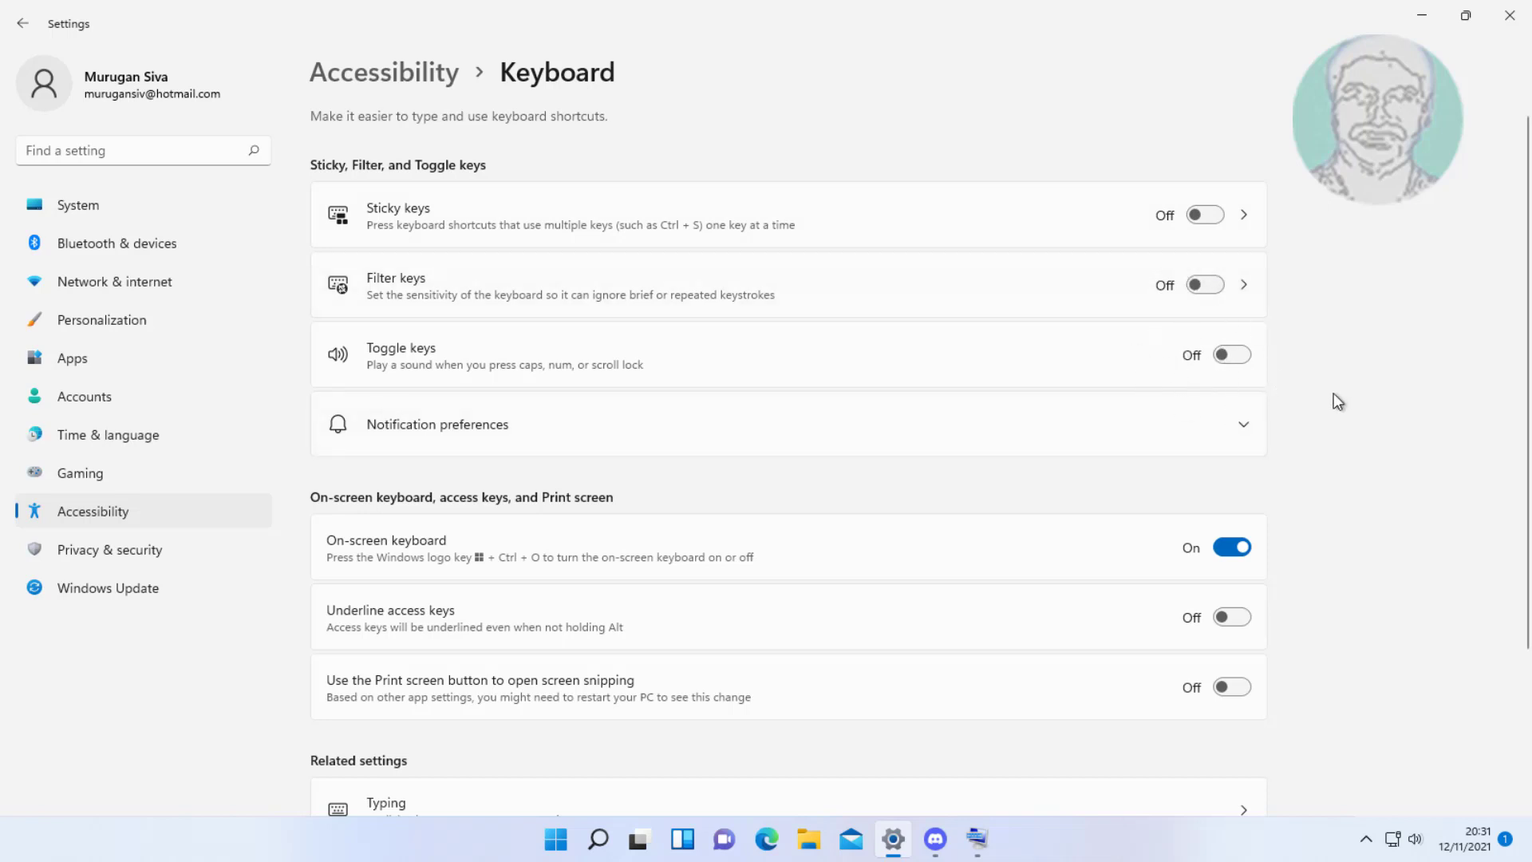
click(1508, 14)
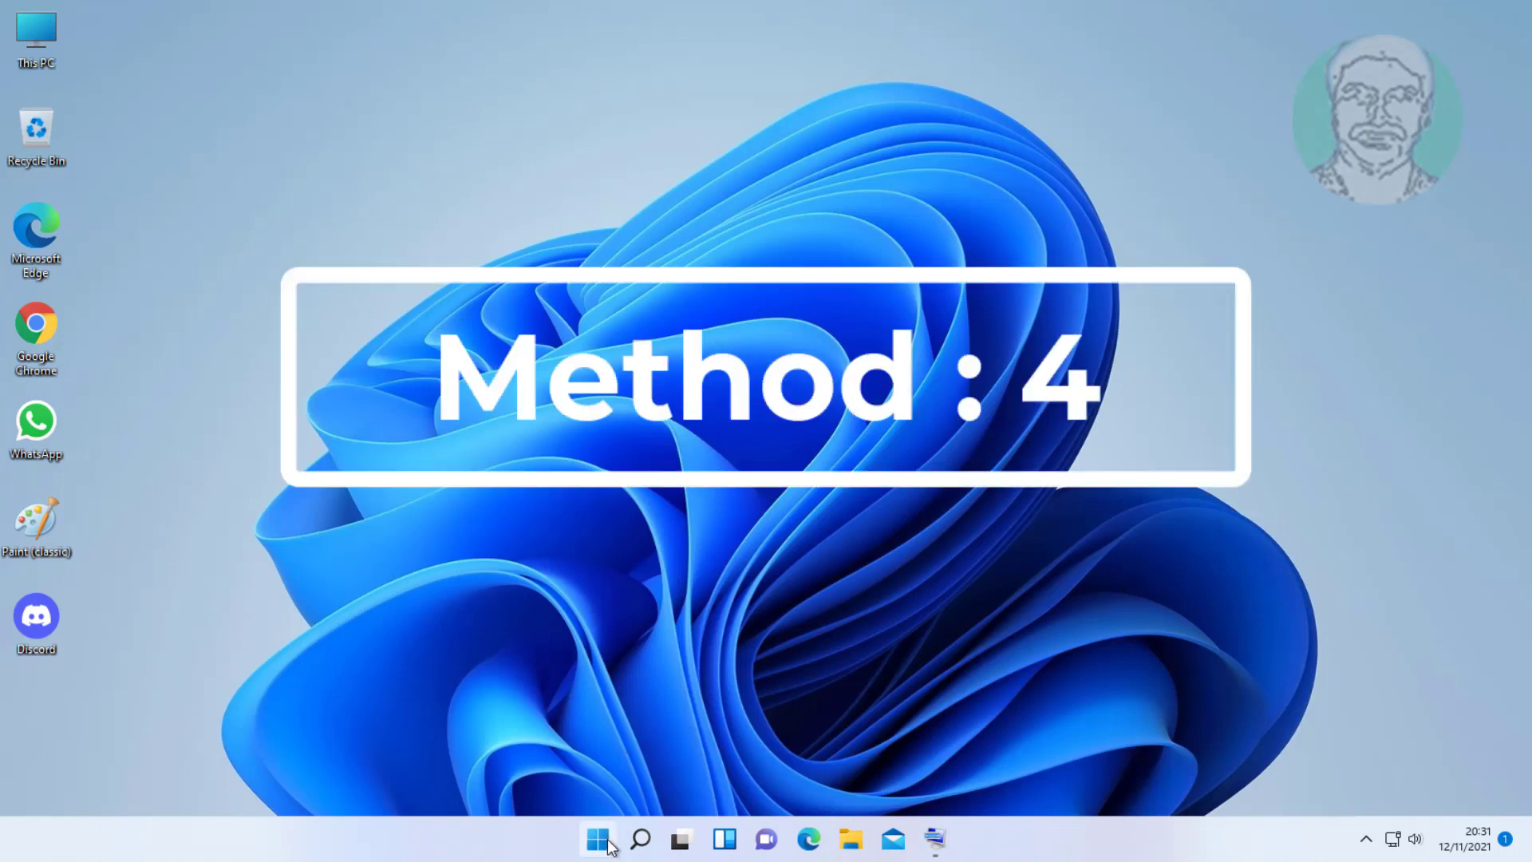
Step: Open Device Manager from the Win+X menu and select Standard PS/2 Keyboard under Keyboards
right_click(601, 845)
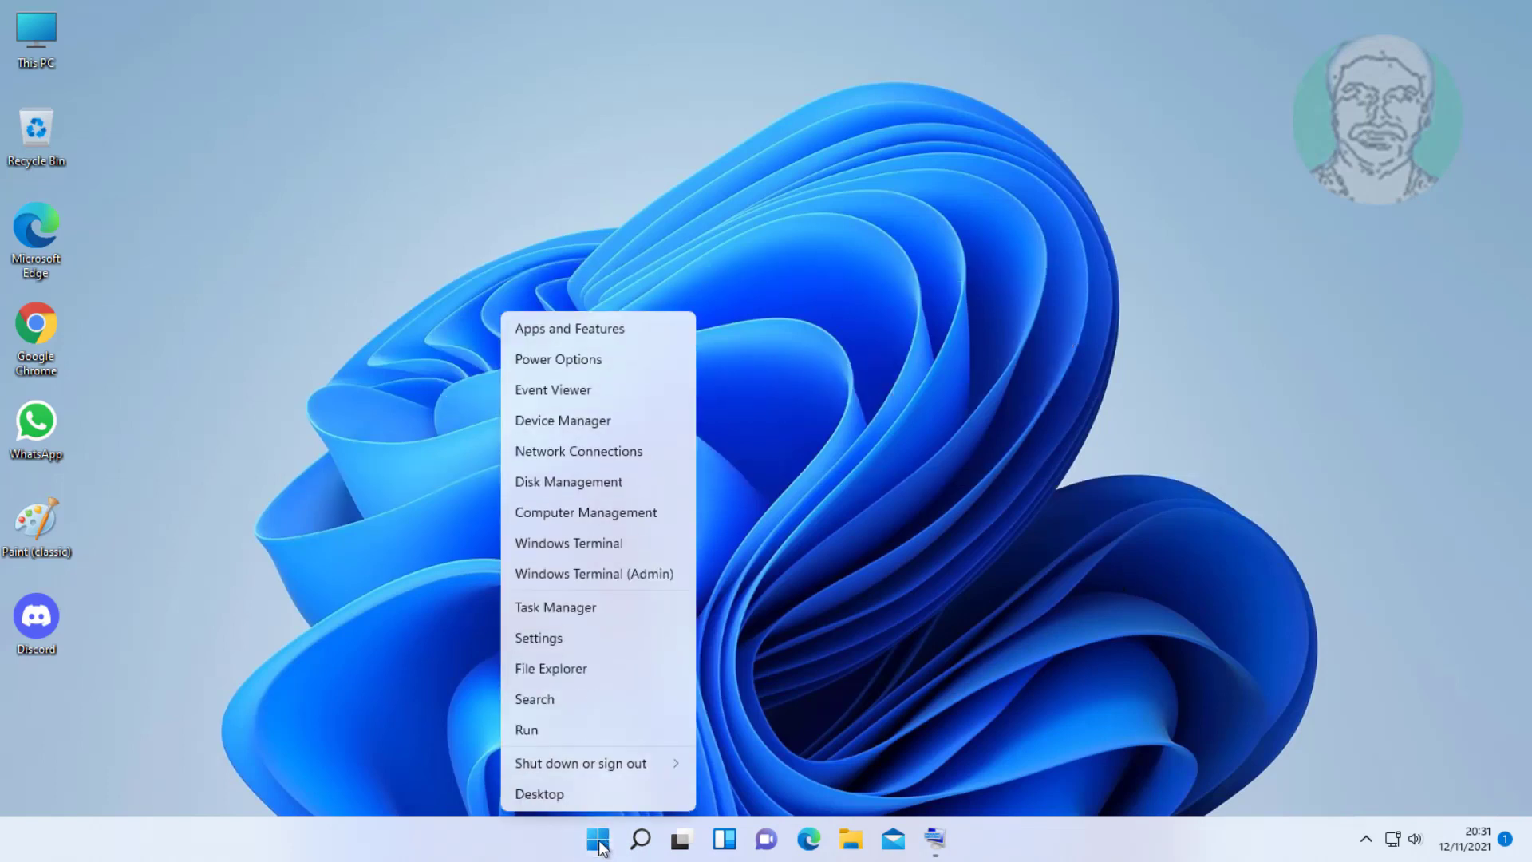
click(563, 420)
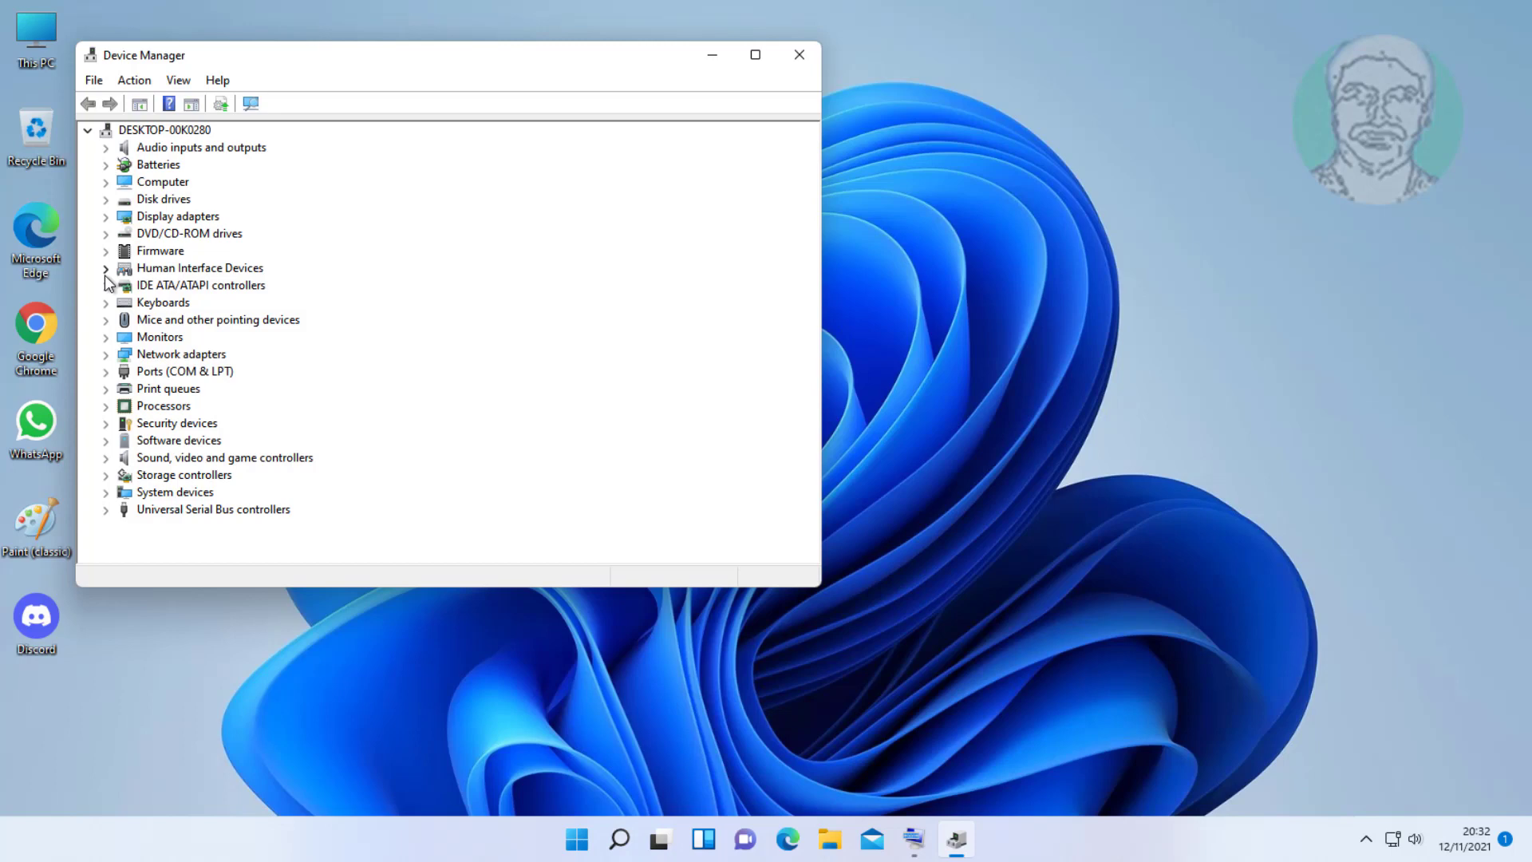
click(171, 303)
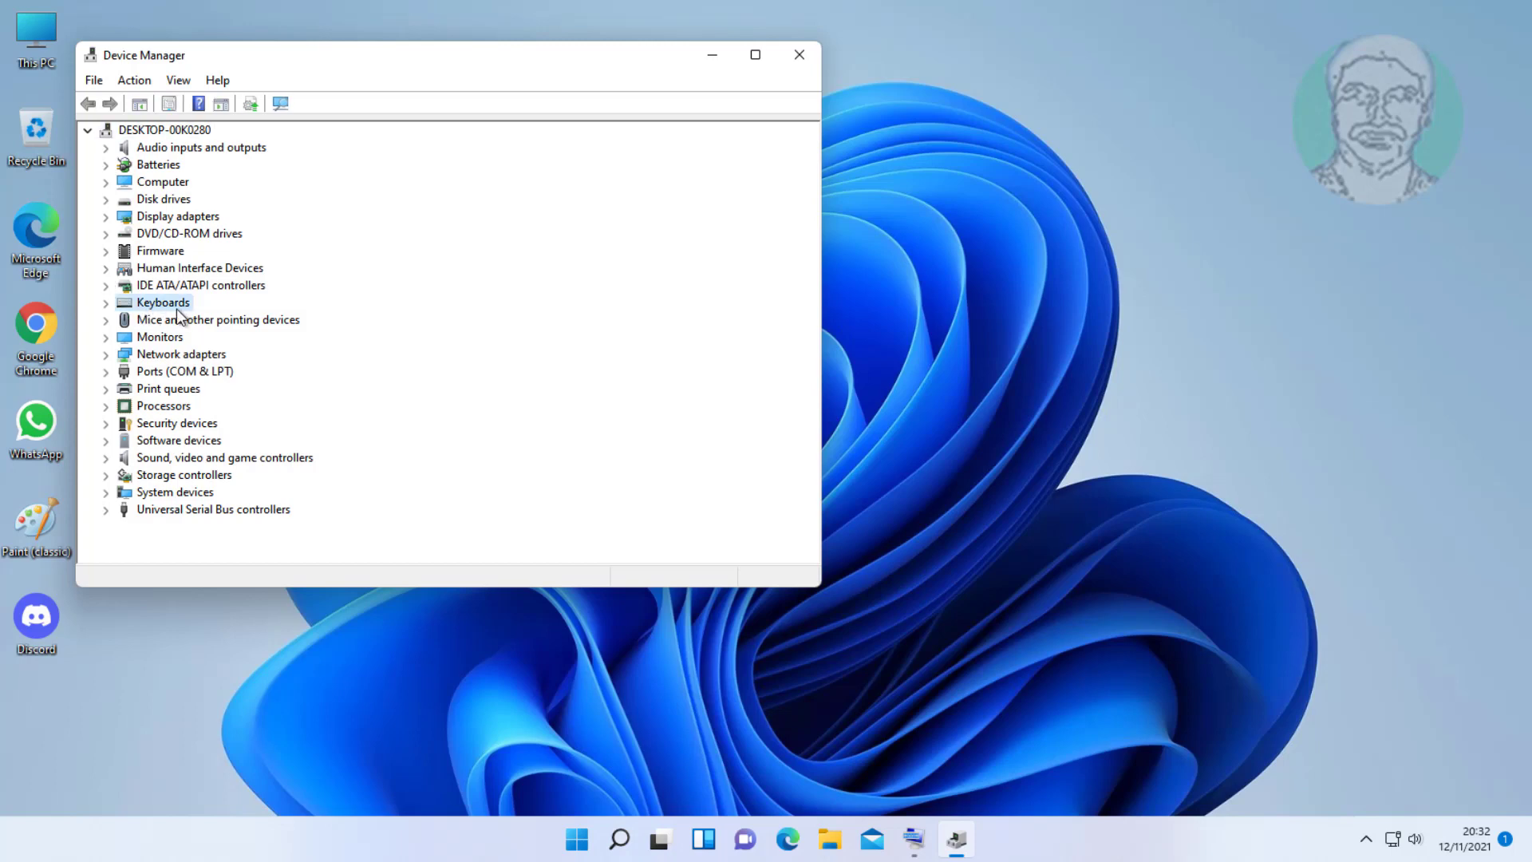
click(105, 302)
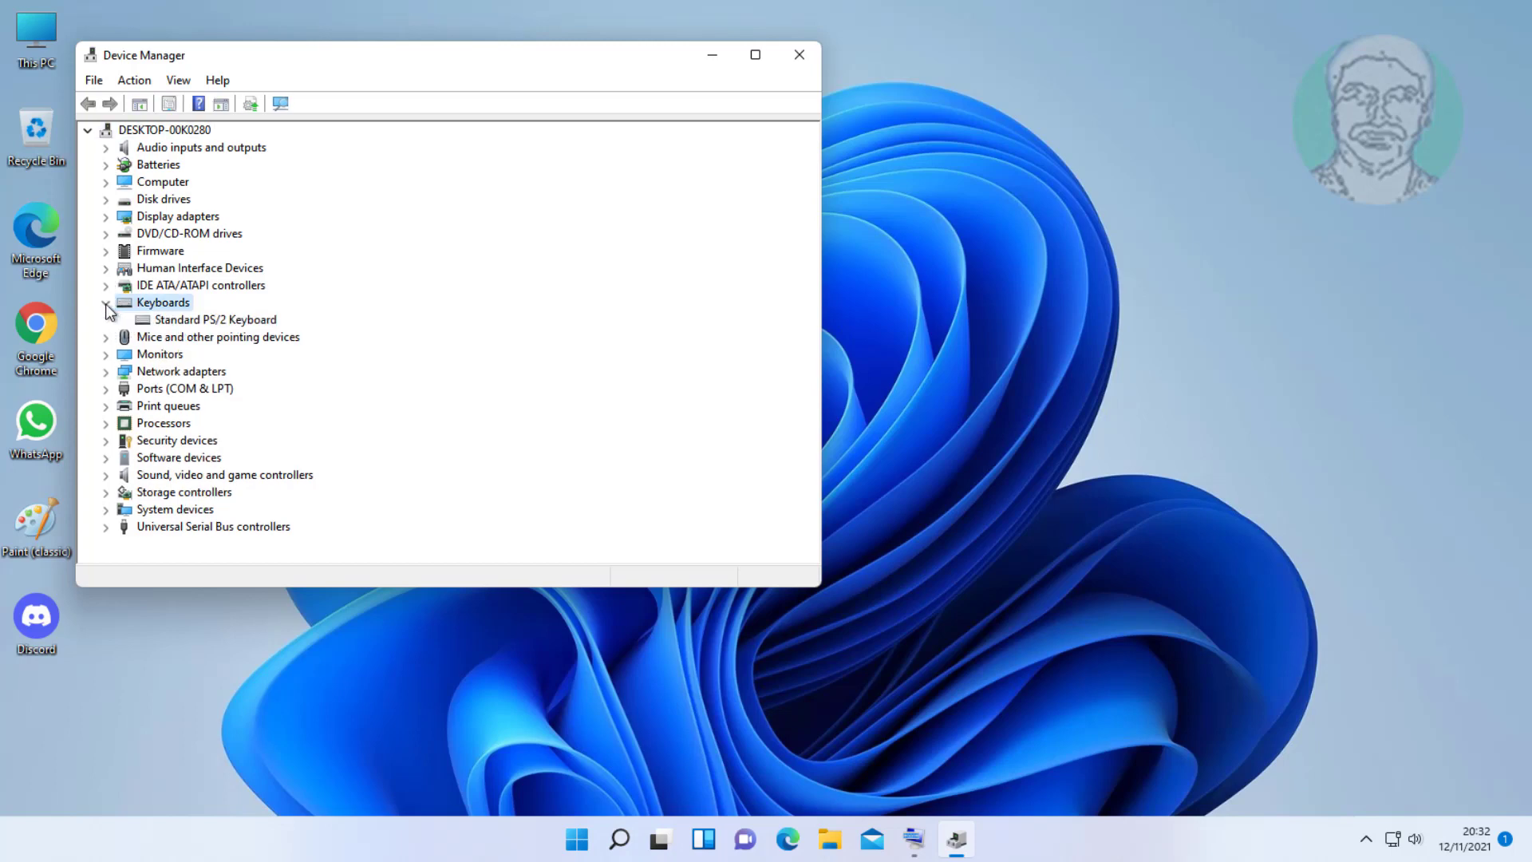
click(198, 321)
Step: Reinstall the Standard PS/2 Keyboard driver from the list of compatible drivers
right_click(229, 318)
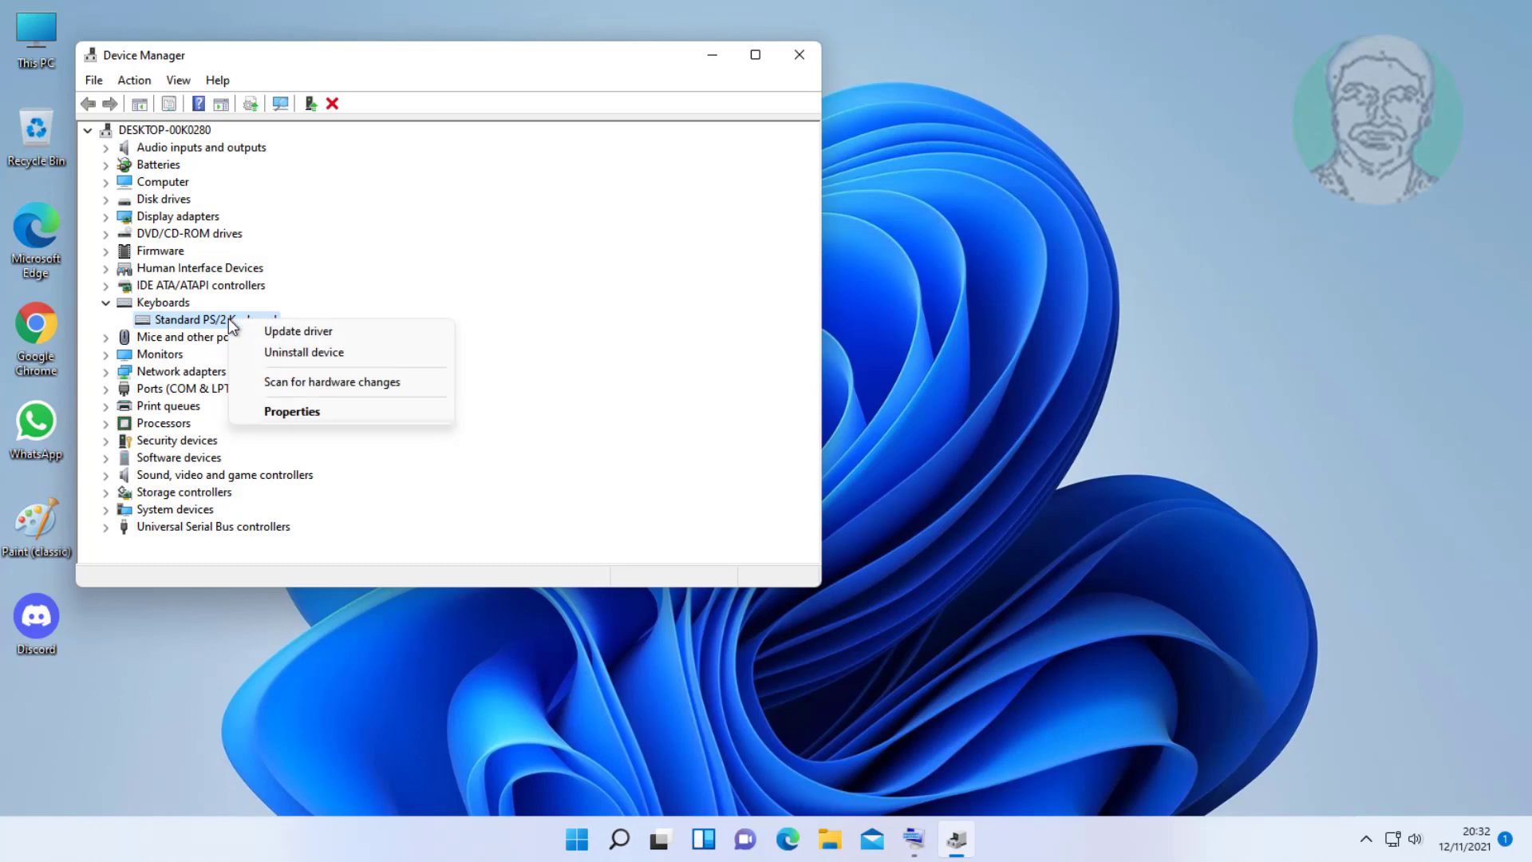
click(306, 326)
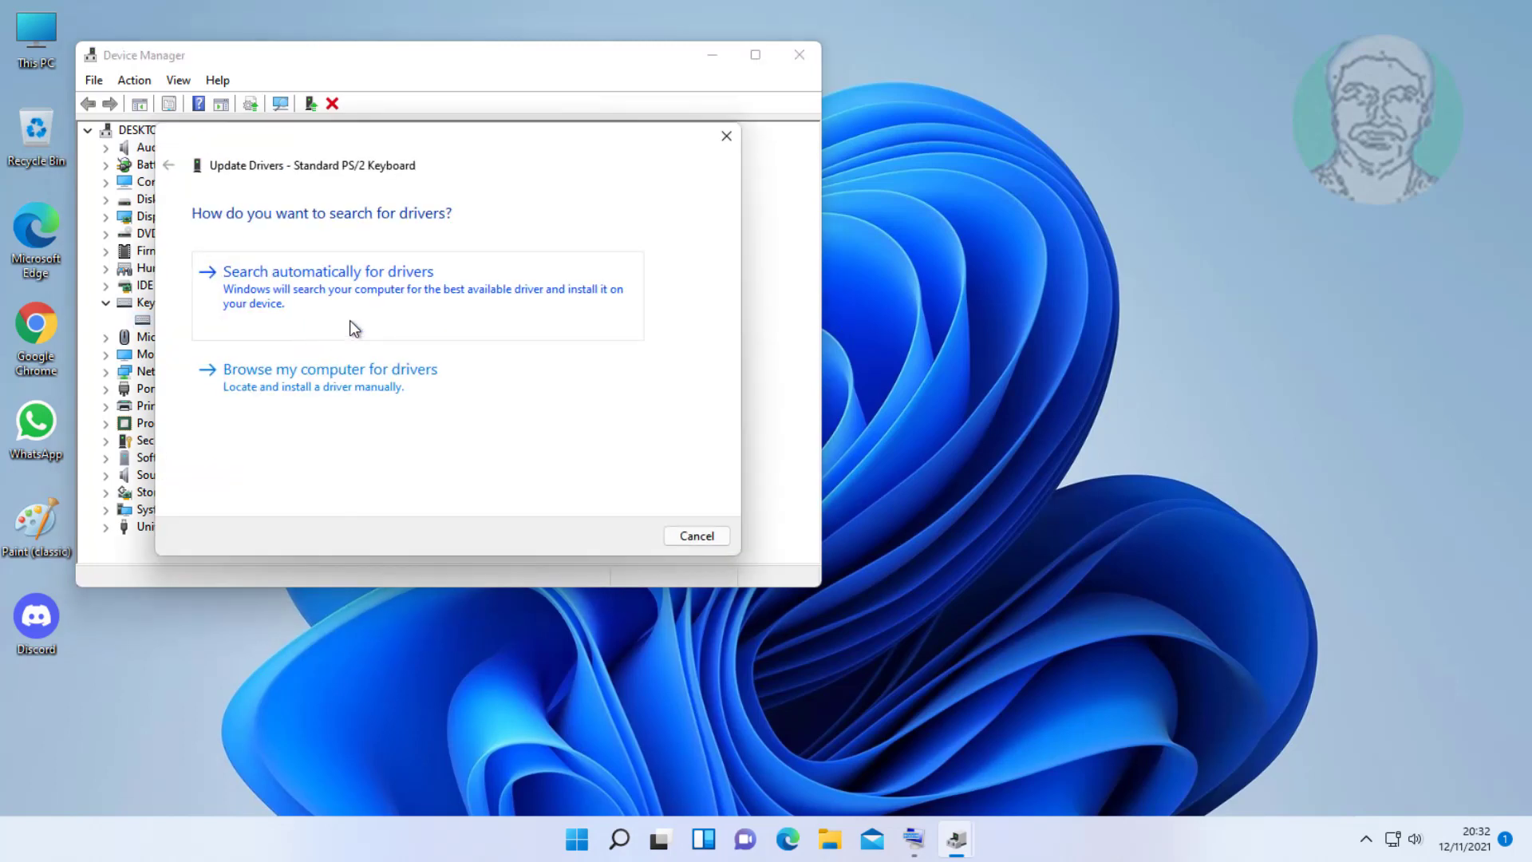
click(347, 386)
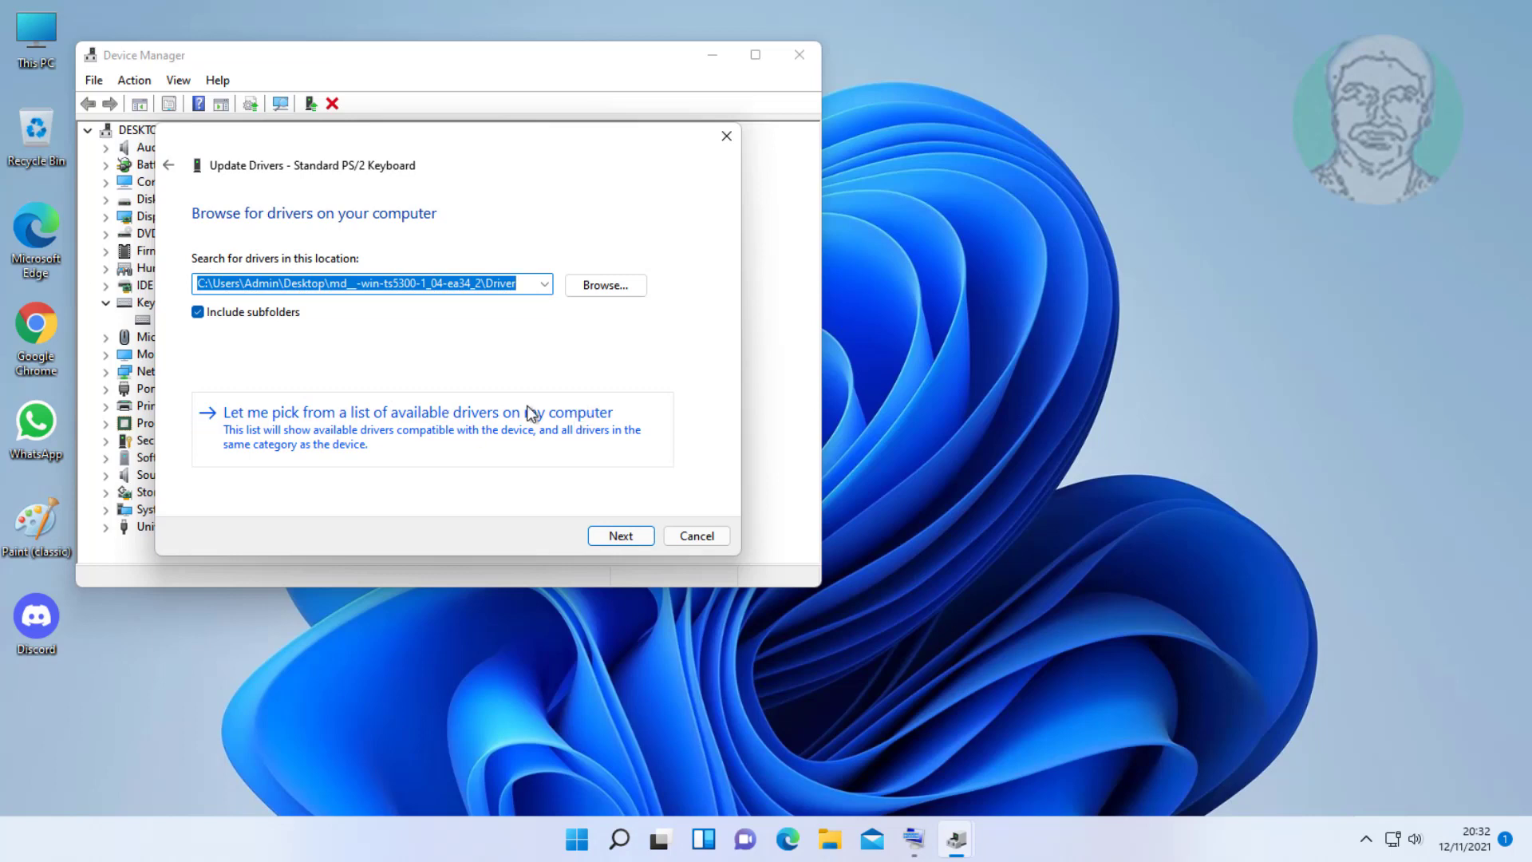
click(410, 413)
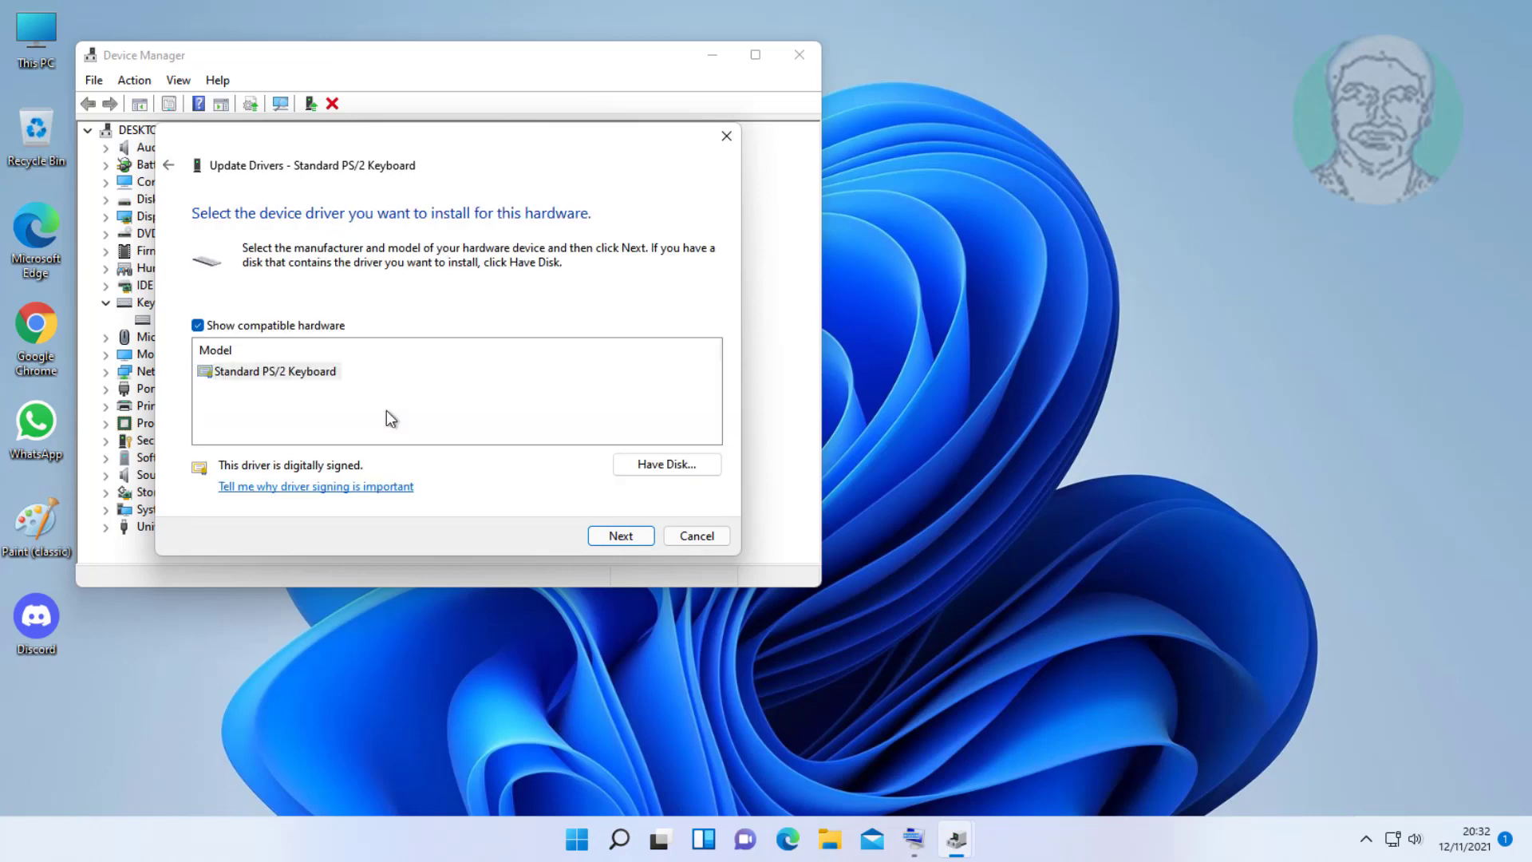
click(269, 372)
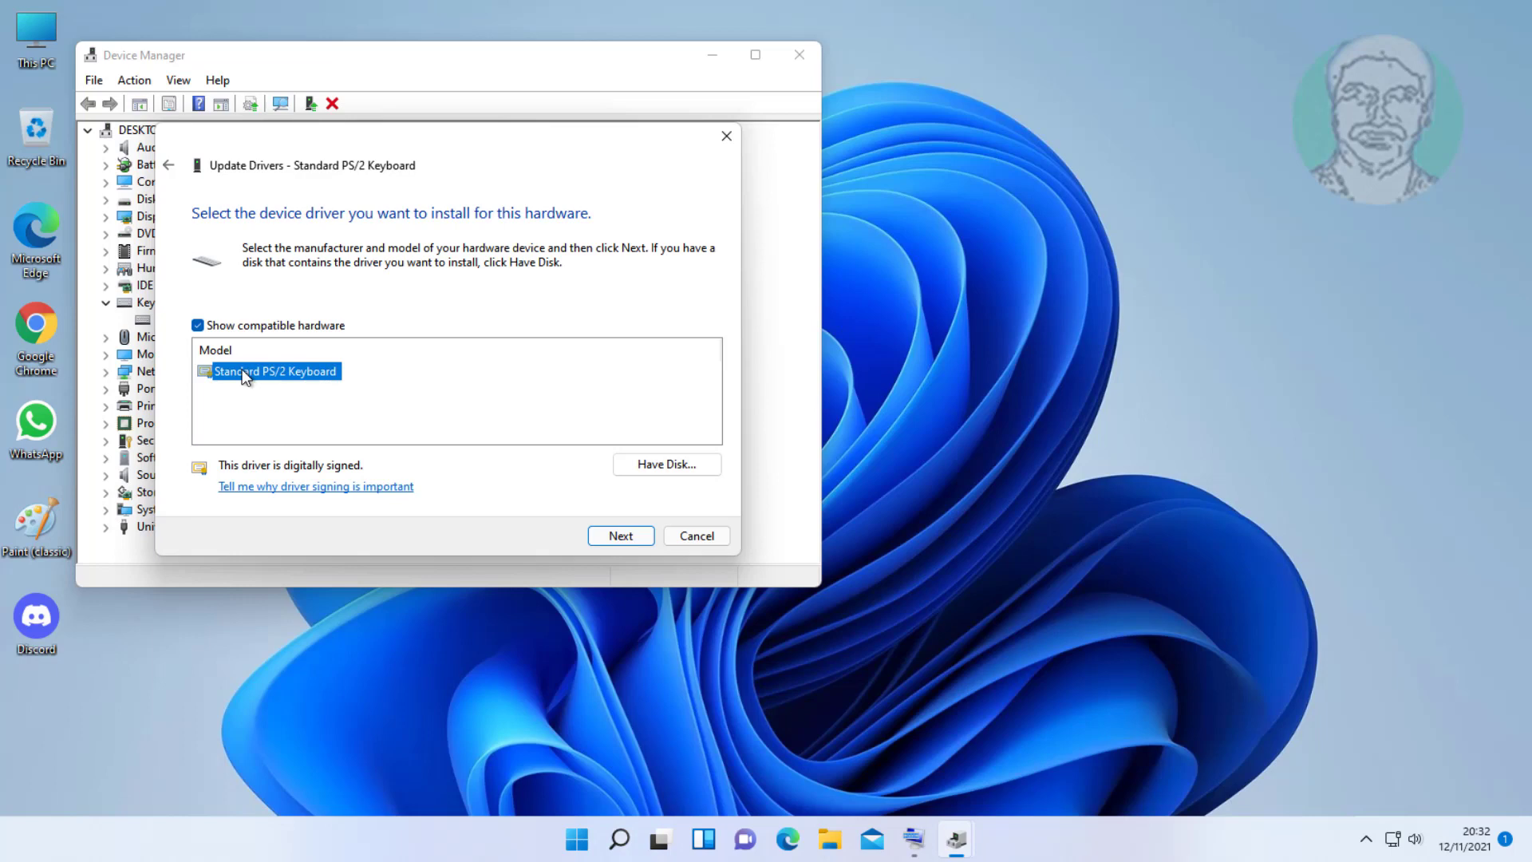
click(589, 535)
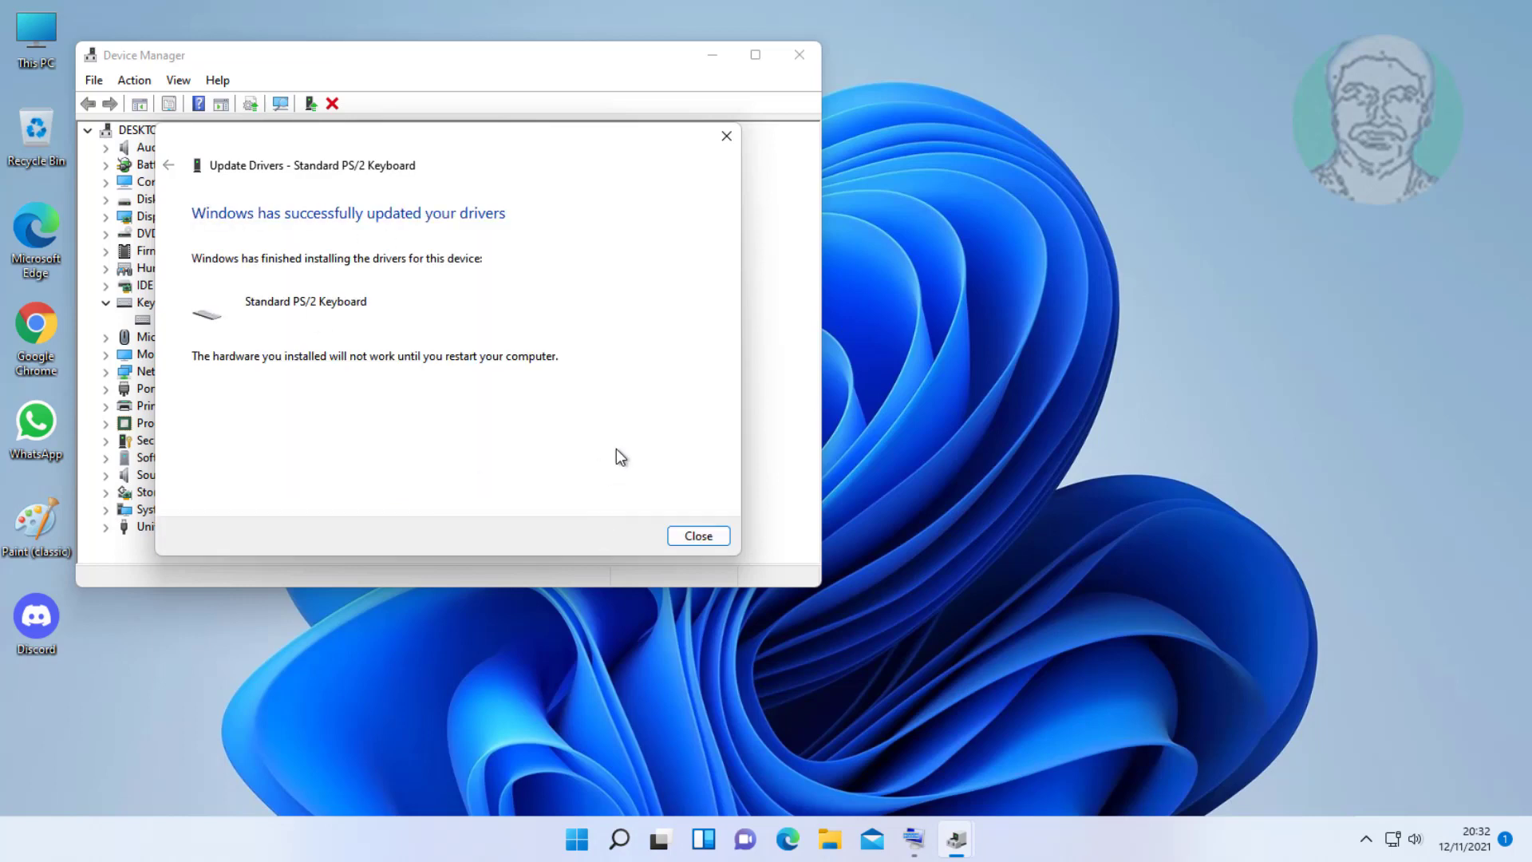
click(701, 544)
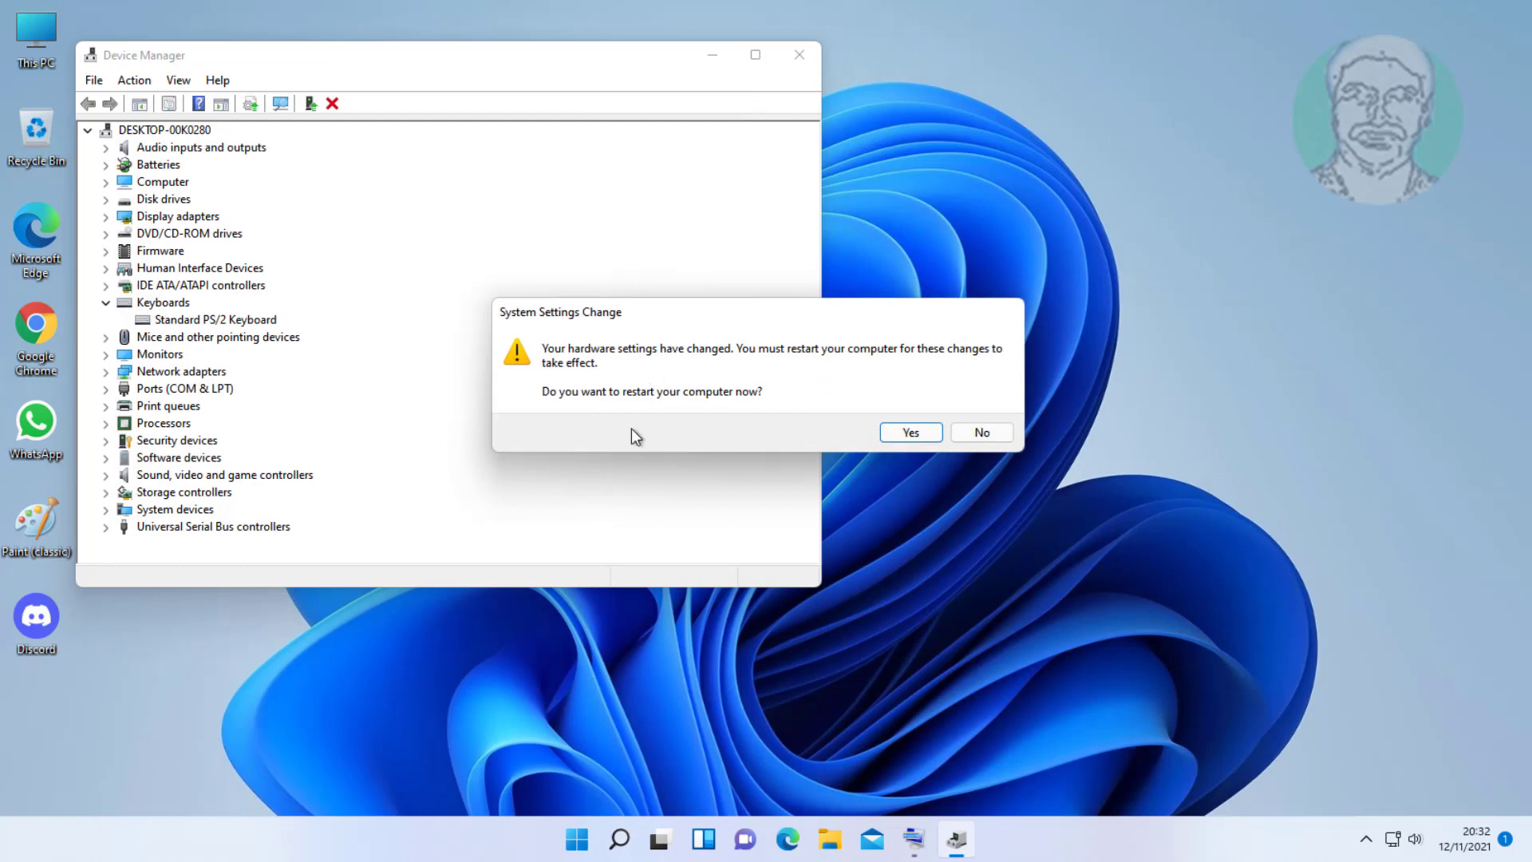
Step: Accept the restart prompt and reopen Device Manager from the Win+X menu
click(910, 436)
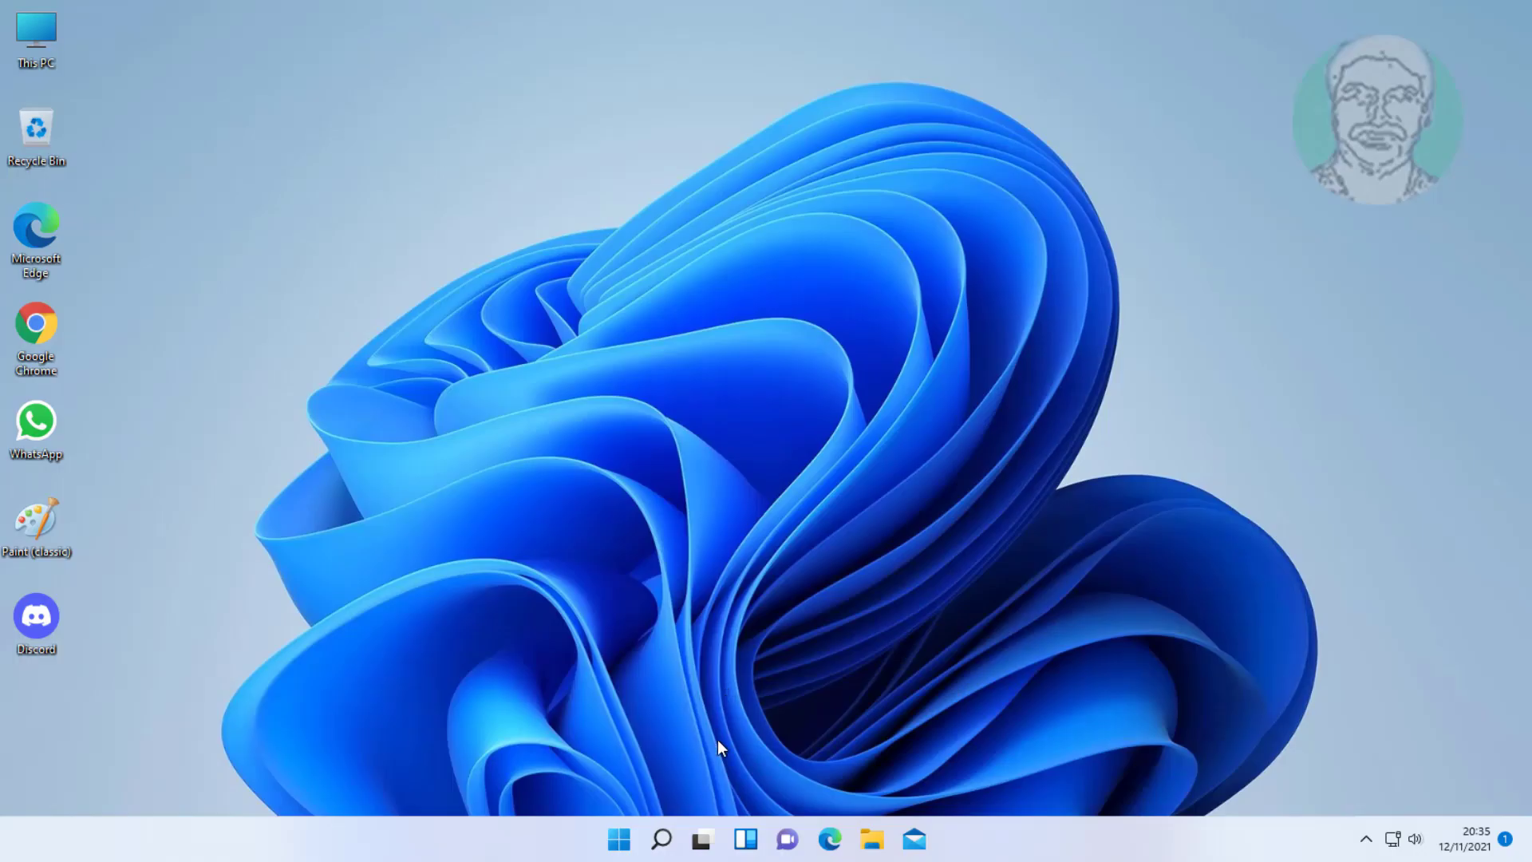
right_click(623, 839)
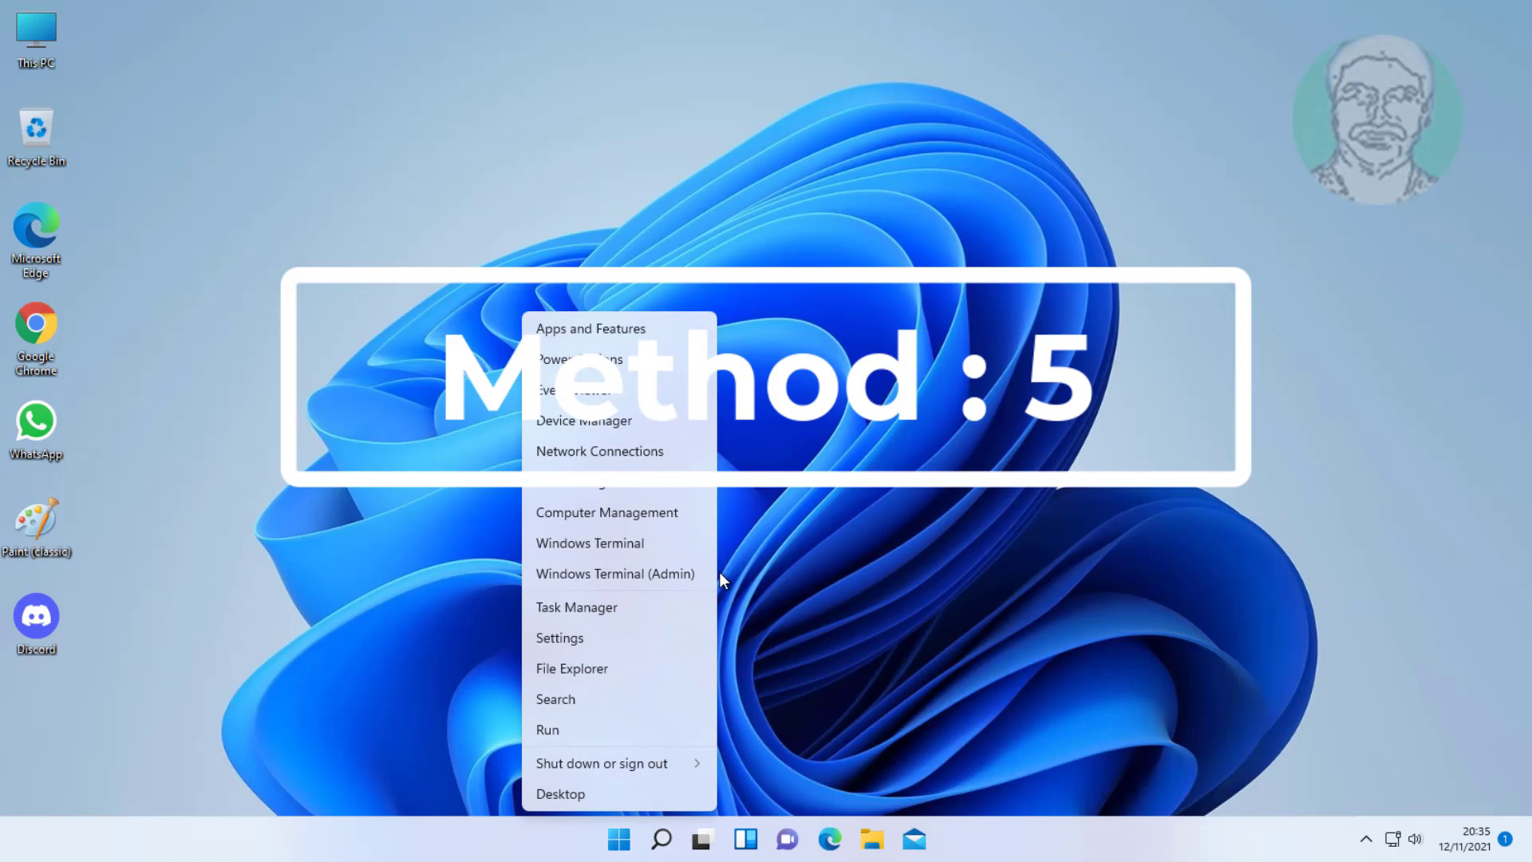
click(565, 420)
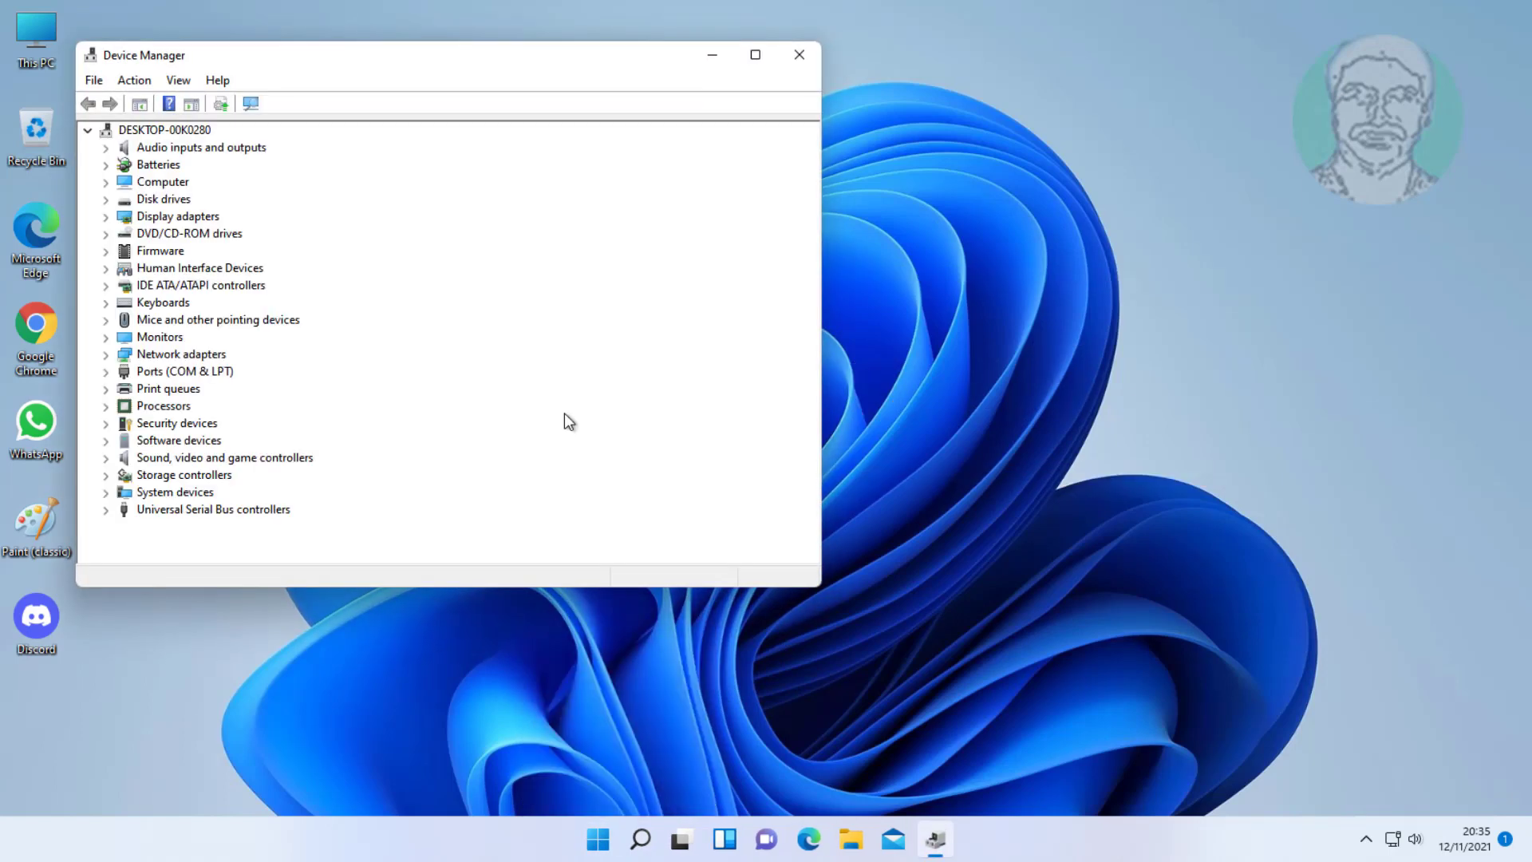
Step: Uninstall the Standard PS/2 Keyboard device under Keyboards and confirm the removal
click(144, 302)
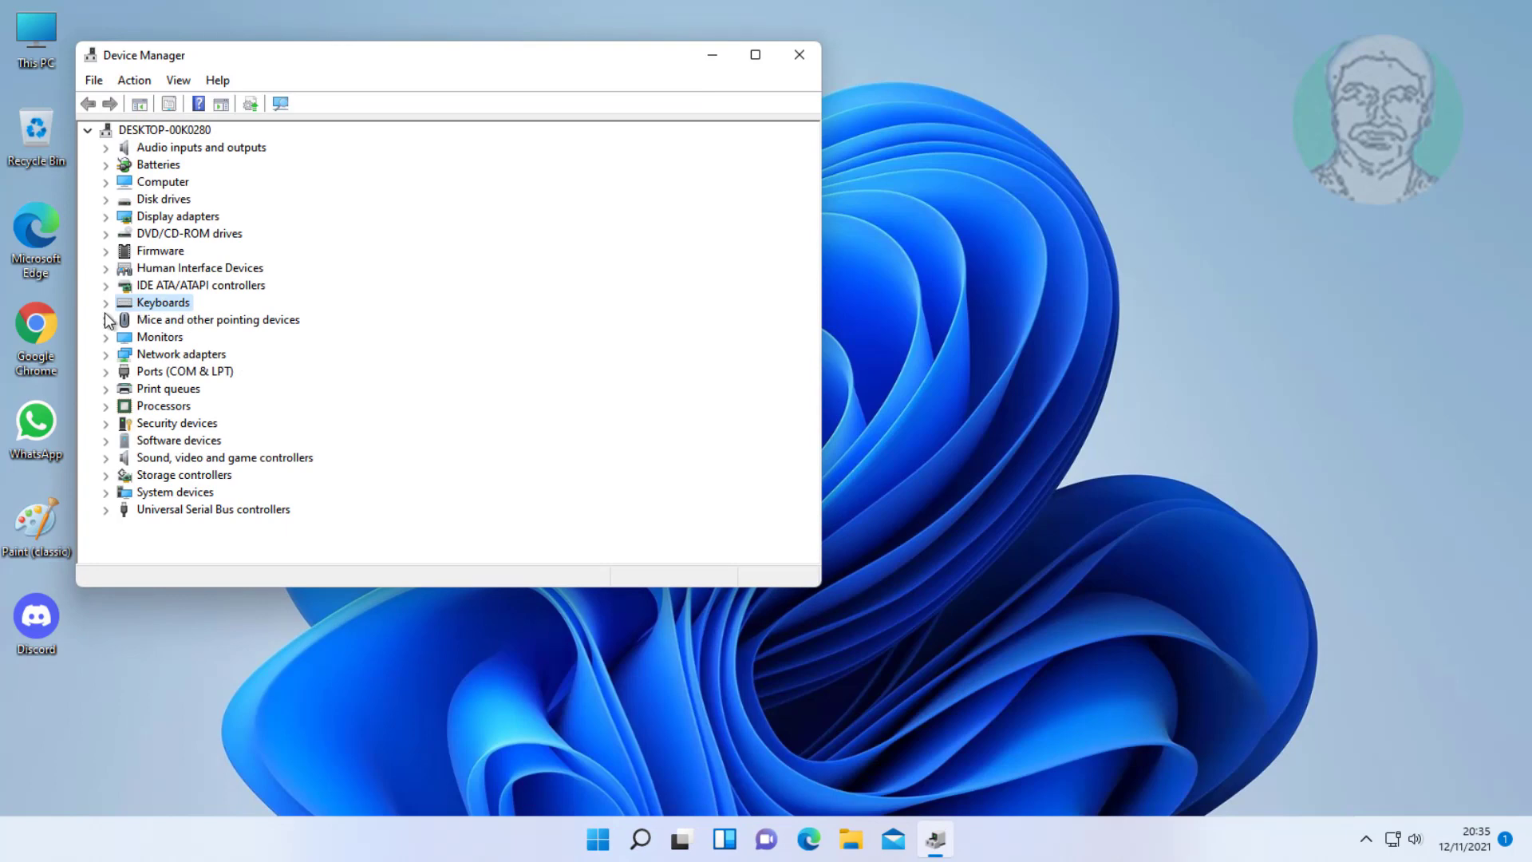
click(107, 304)
click(213, 320)
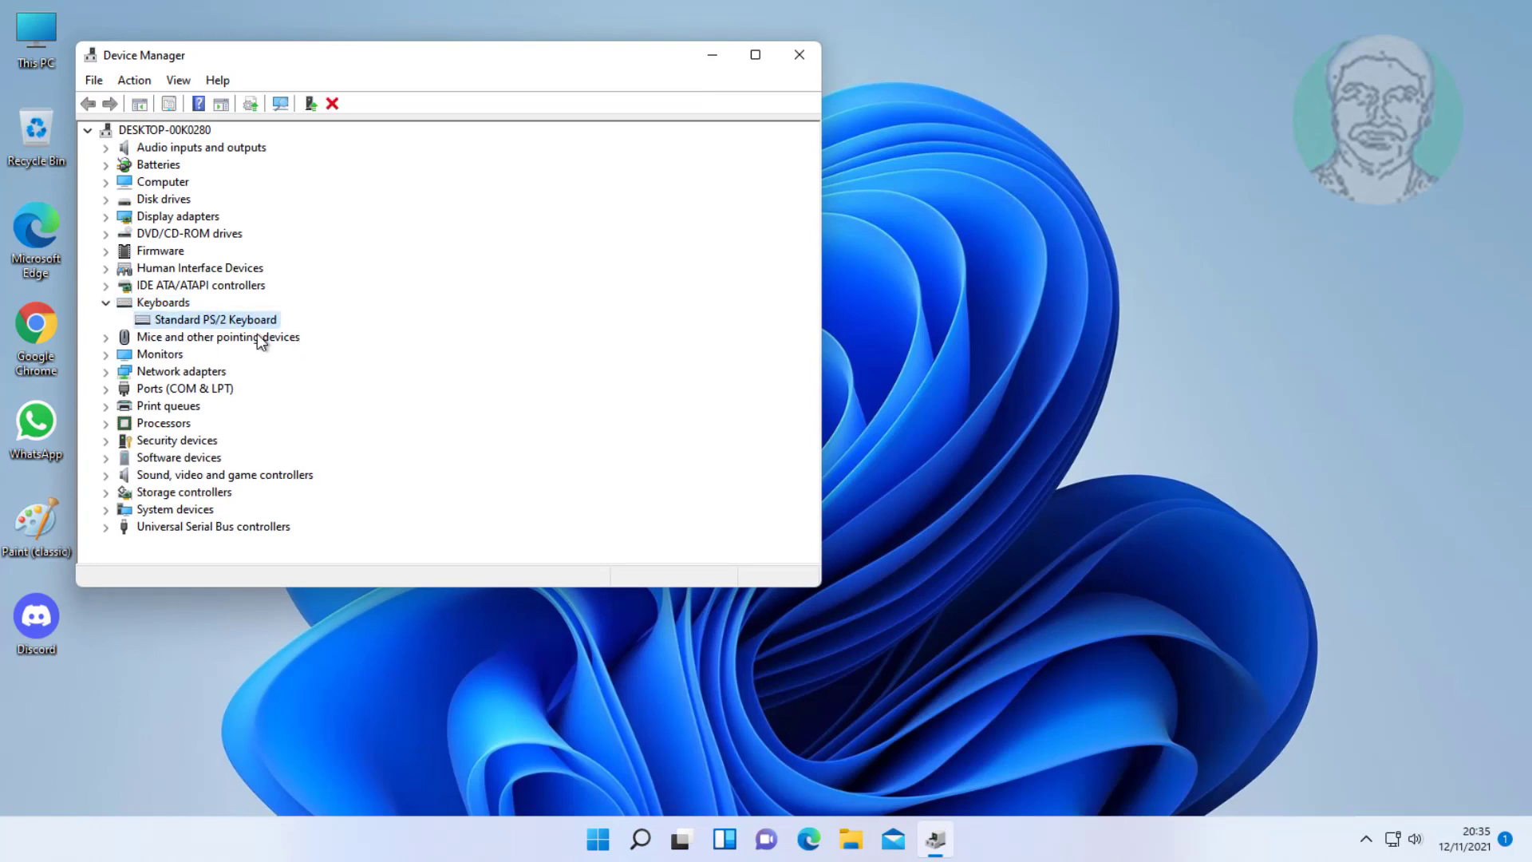
right_click(257, 327)
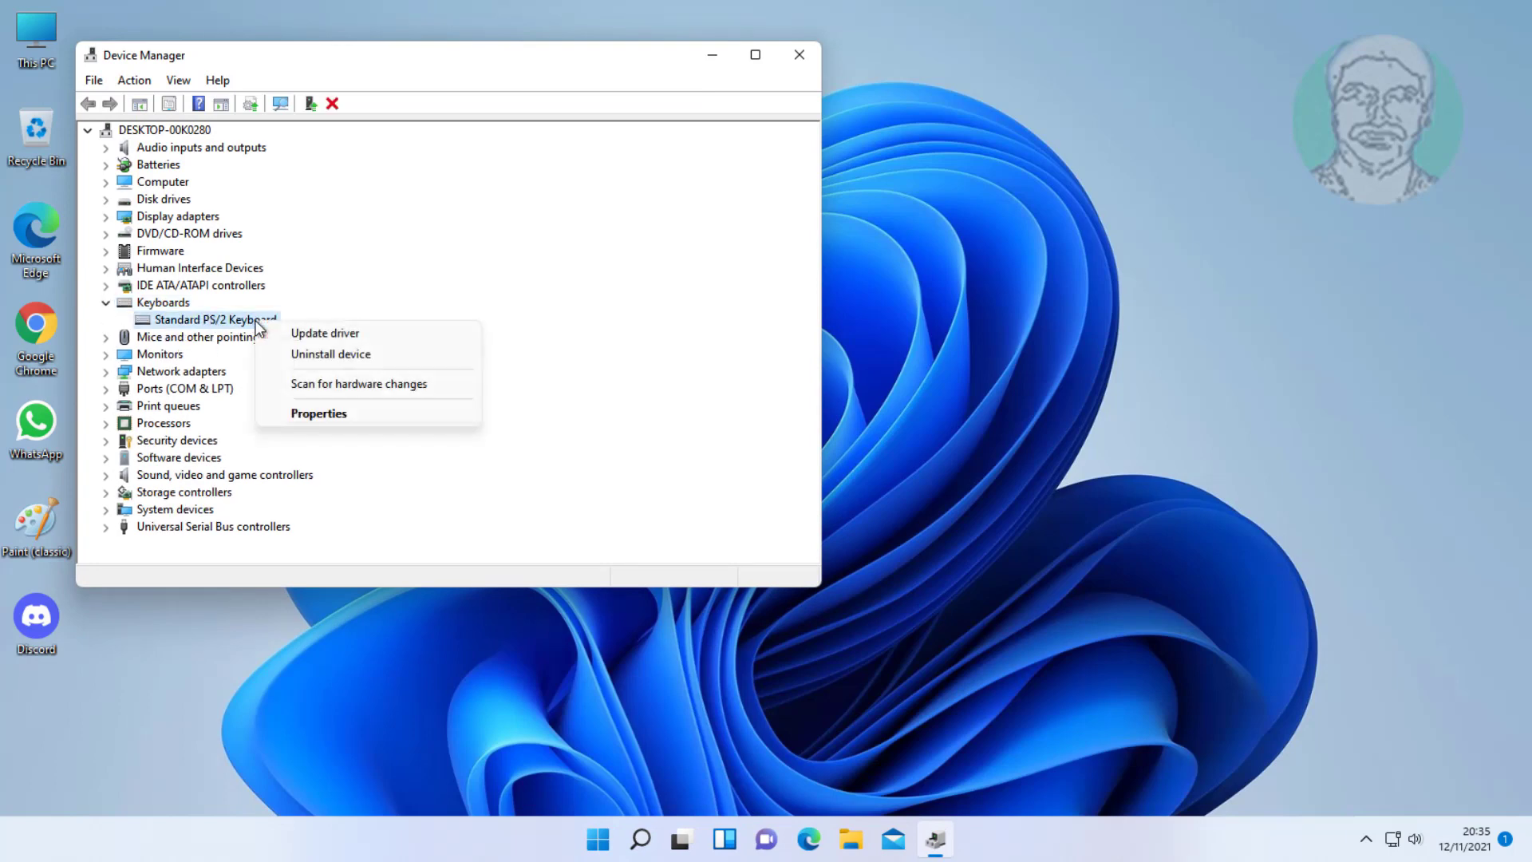
click(340, 355)
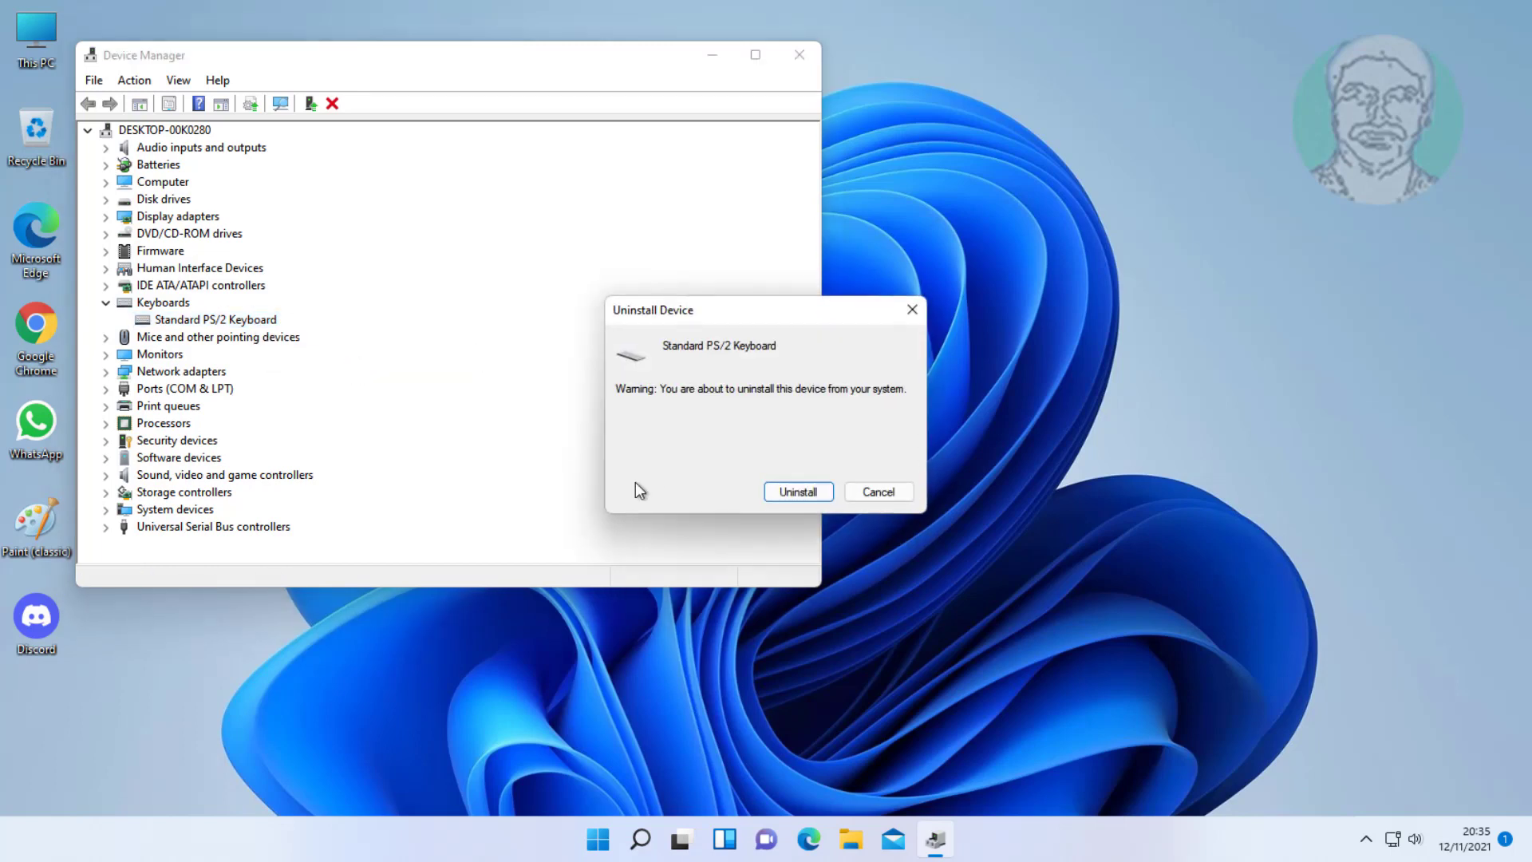
click(799, 491)
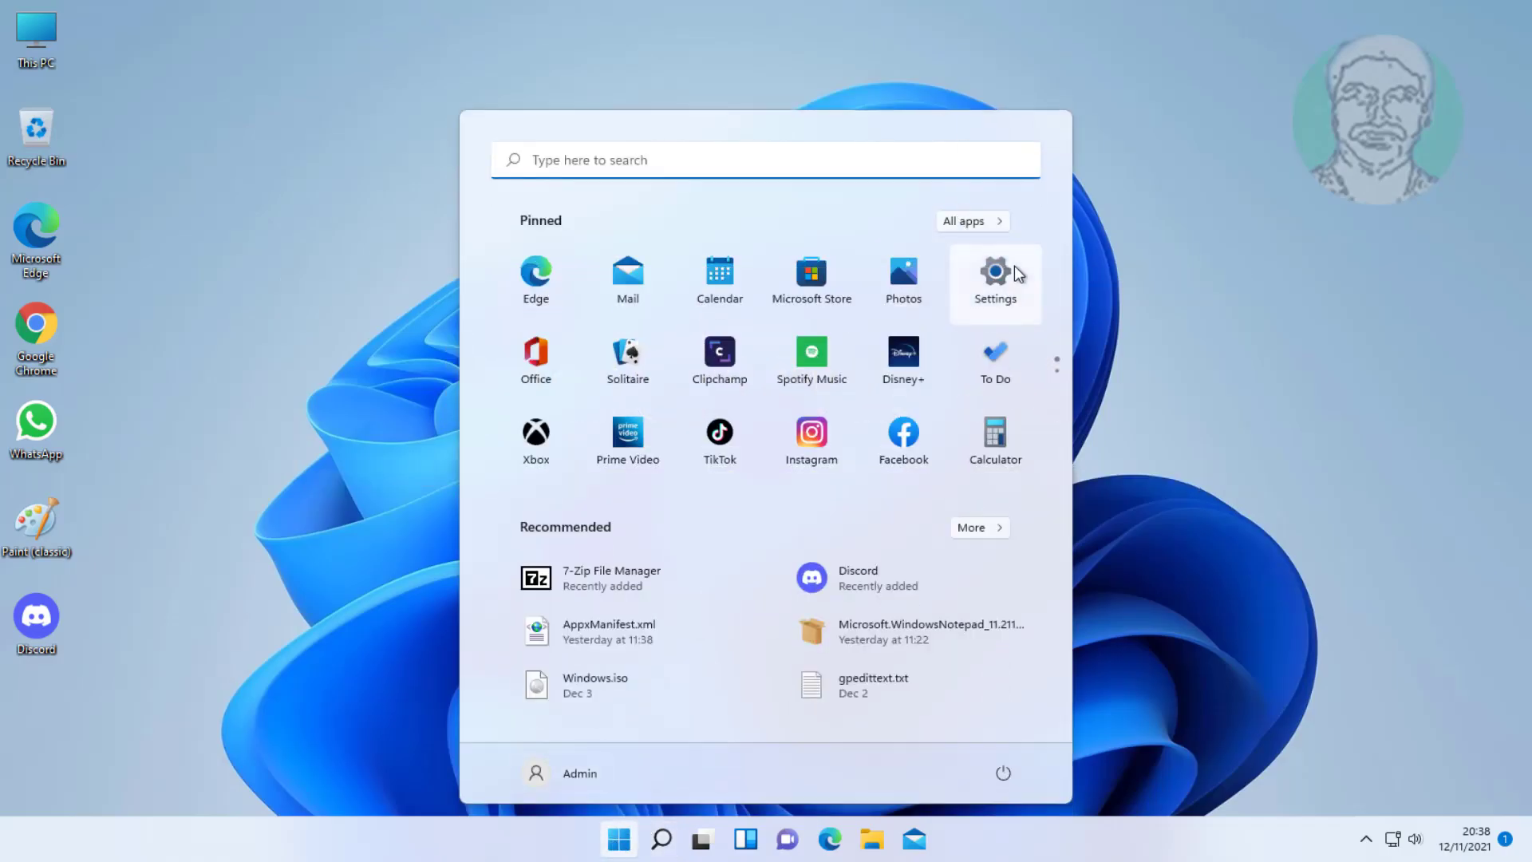
Step: Open Settings and go to the Accessibility > Keyboard page
click(995, 276)
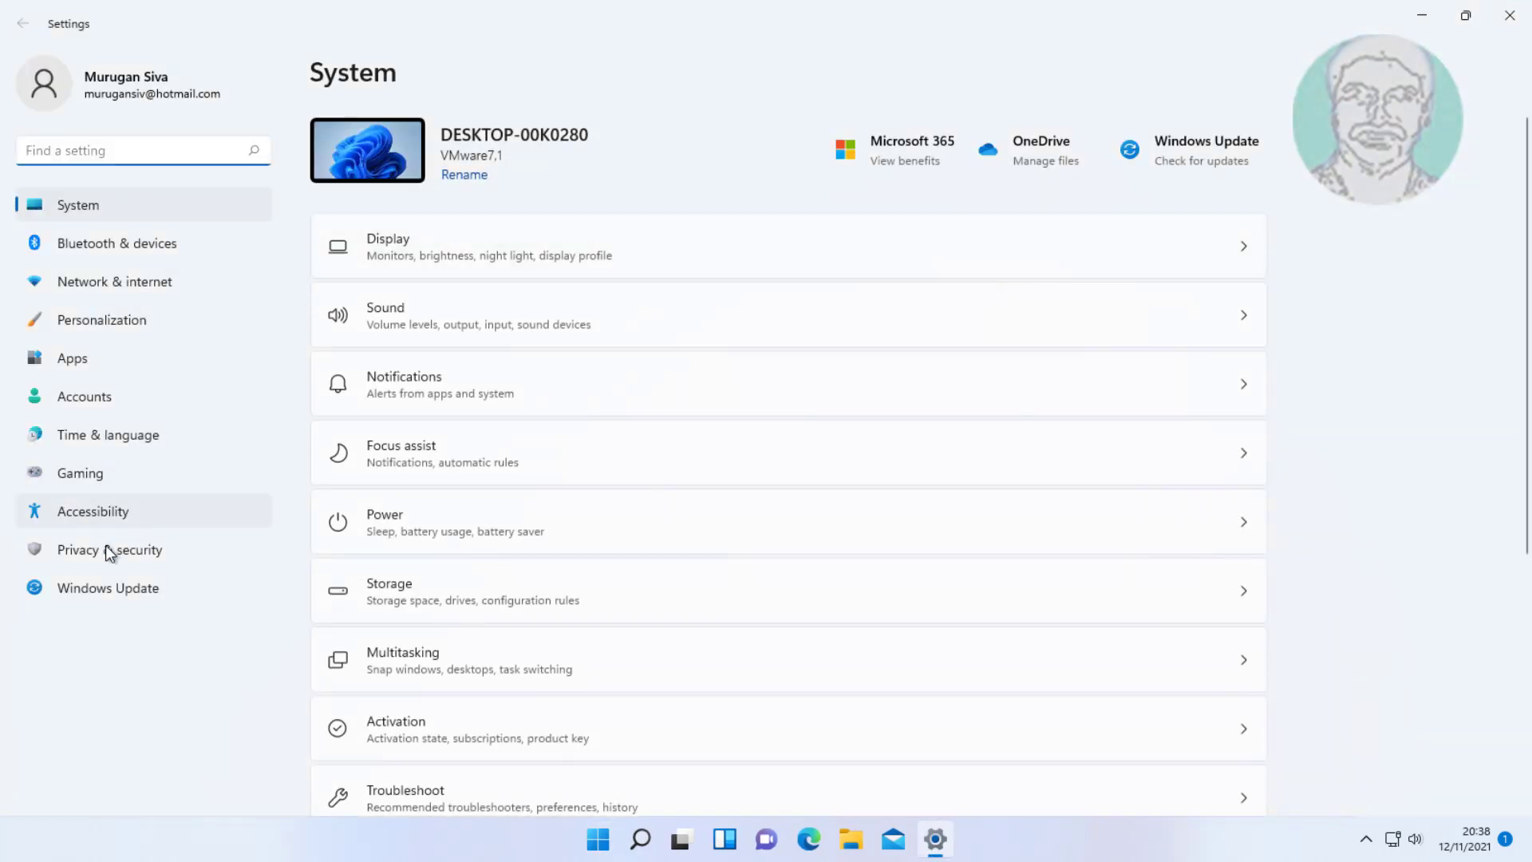
click(104, 512)
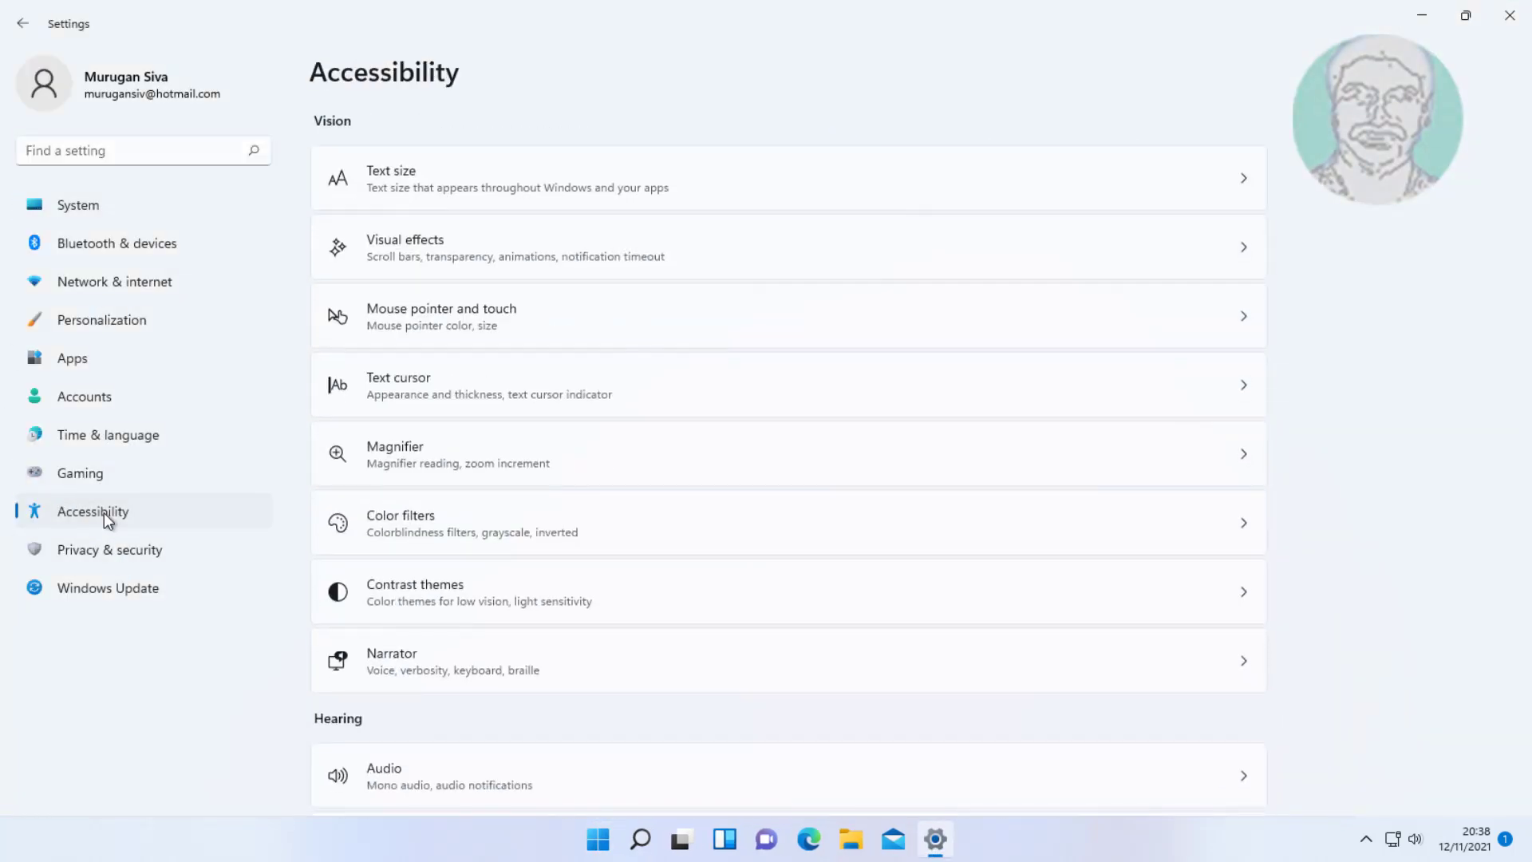
scroll(569, 586, down, 5)
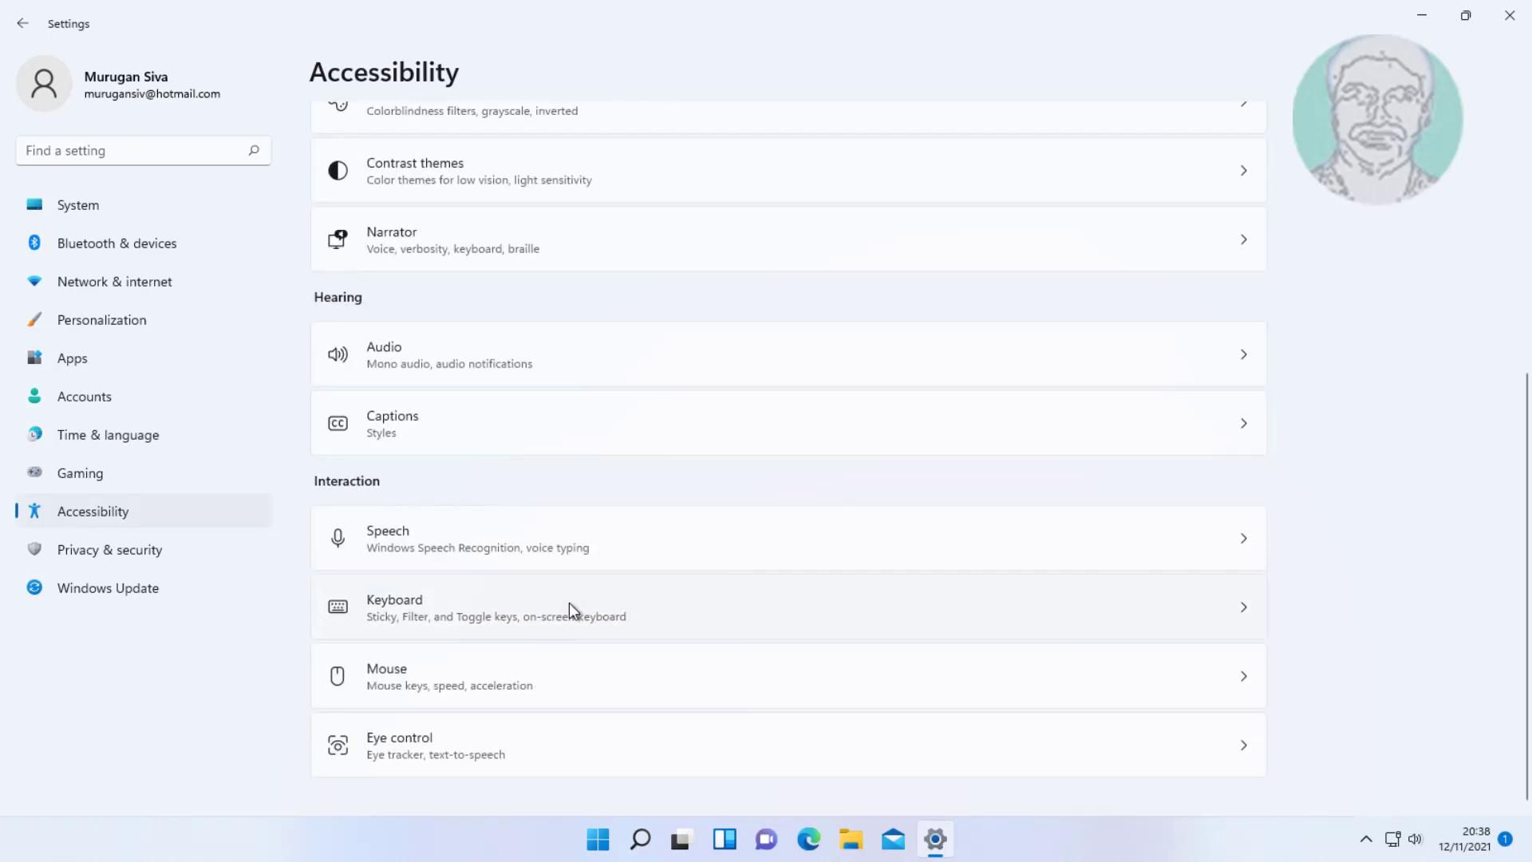
click(450, 621)
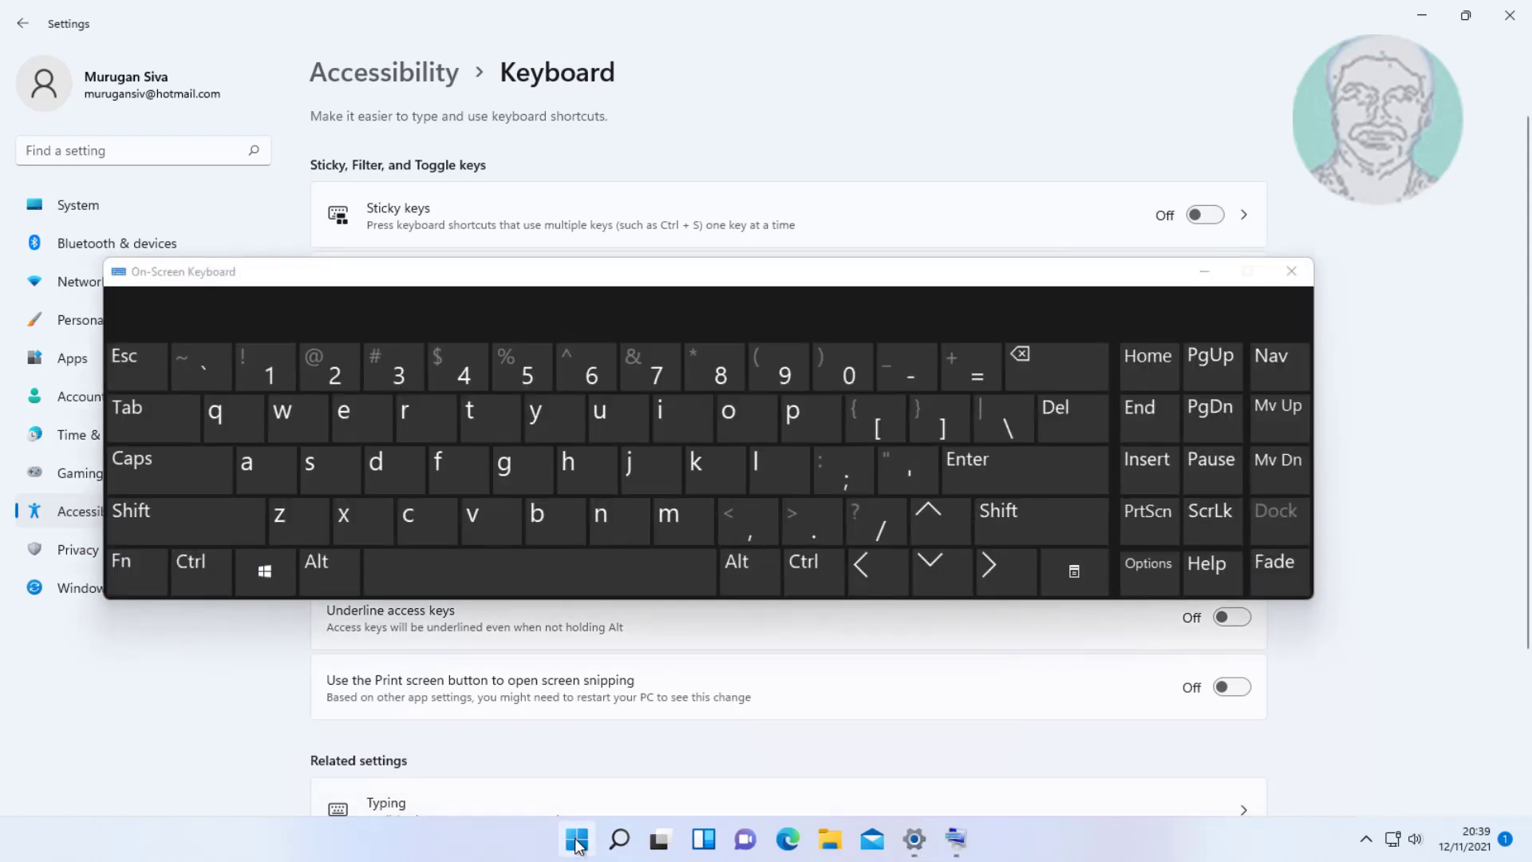
Step: Enter regedit in the Run dialog with the on-screen keyboard, submit it, and close the keyboard
right_click(576, 840)
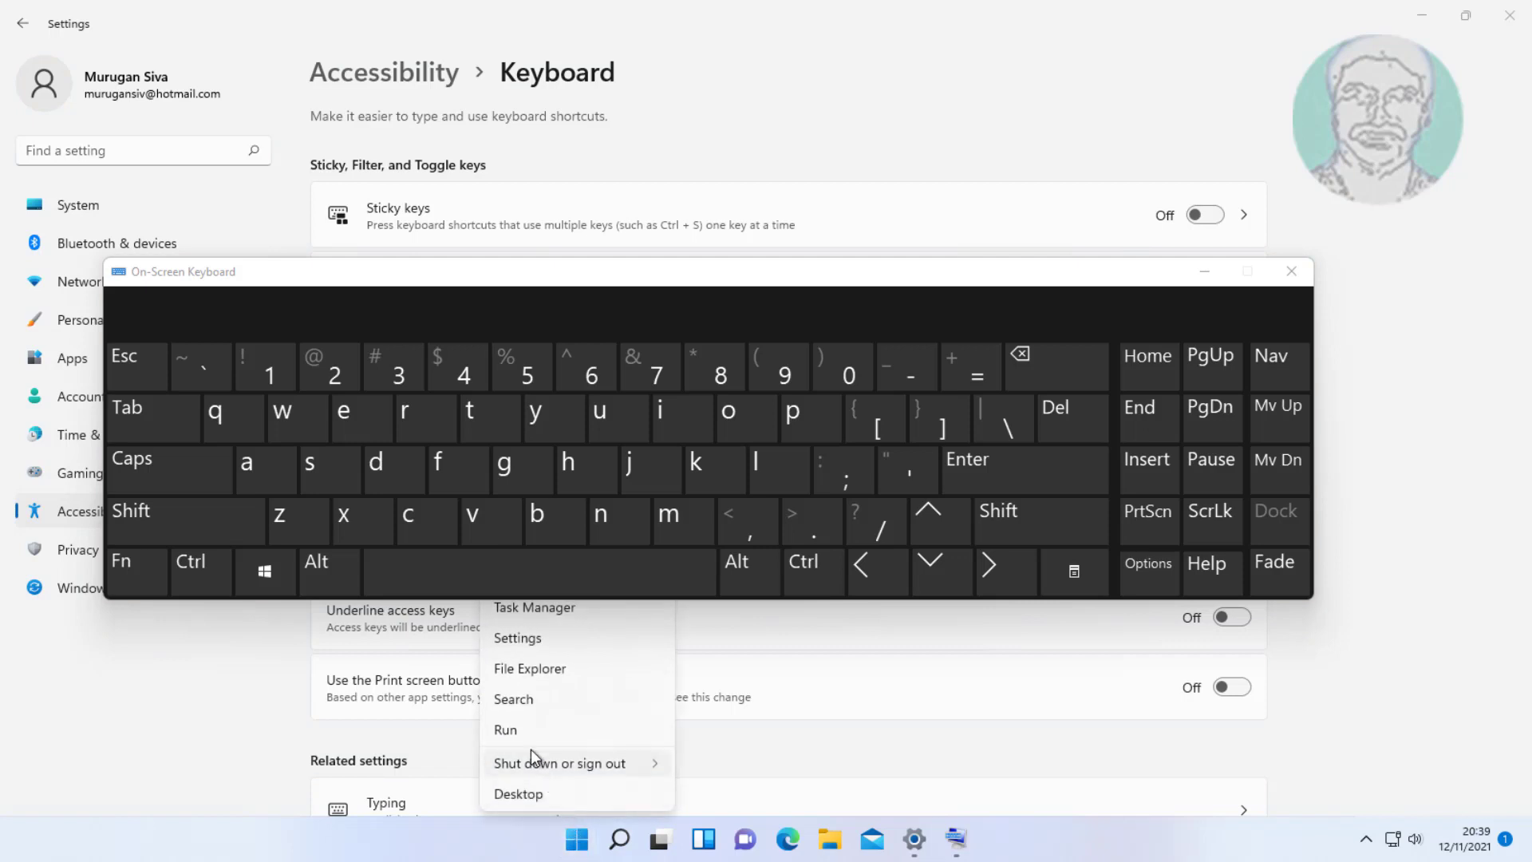
click(517, 730)
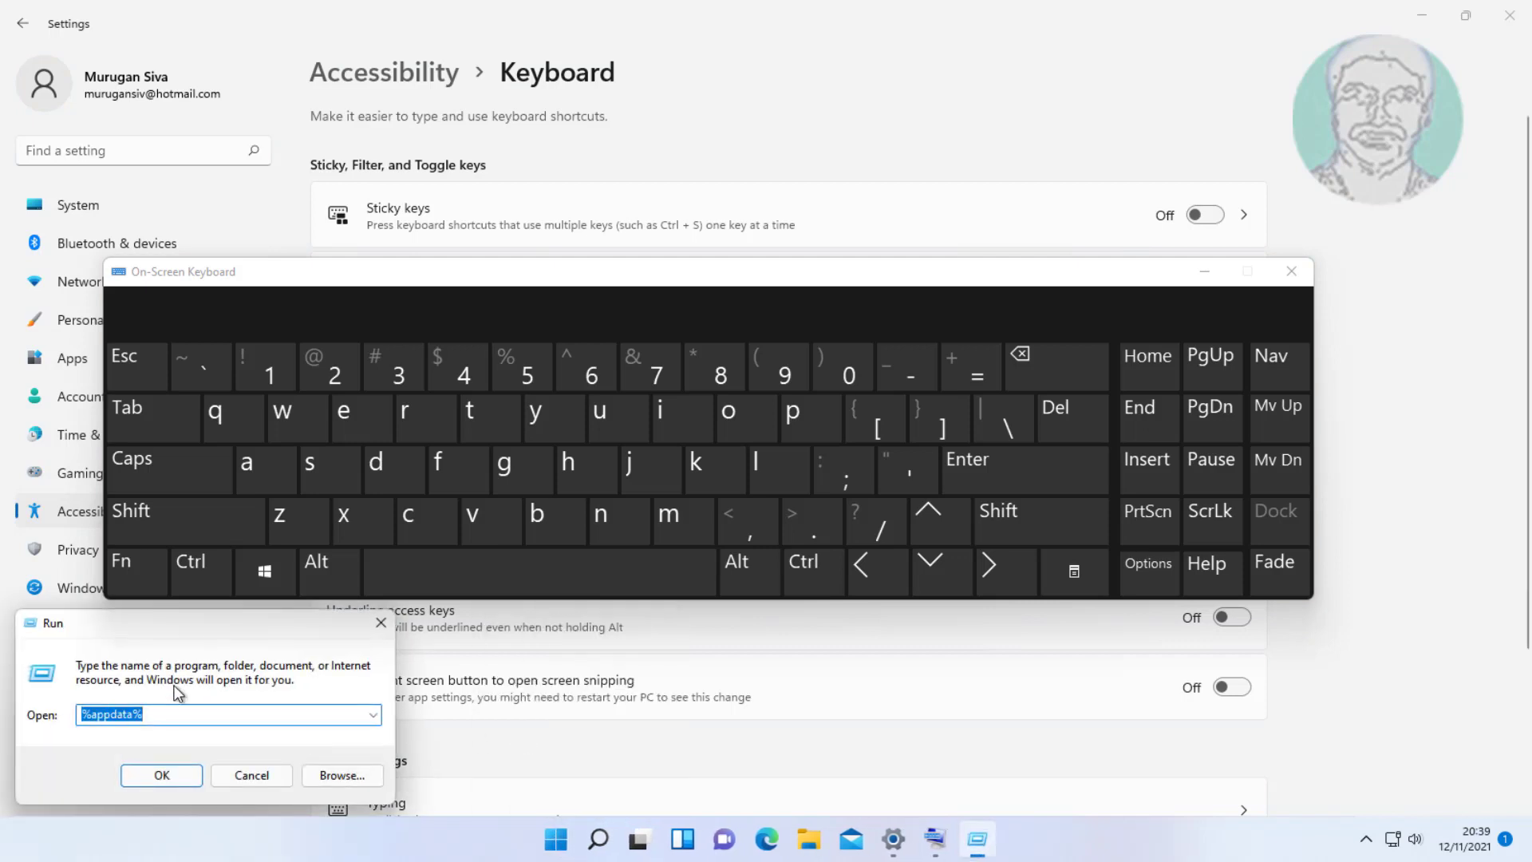
click(405, 420)
click(350, 430)
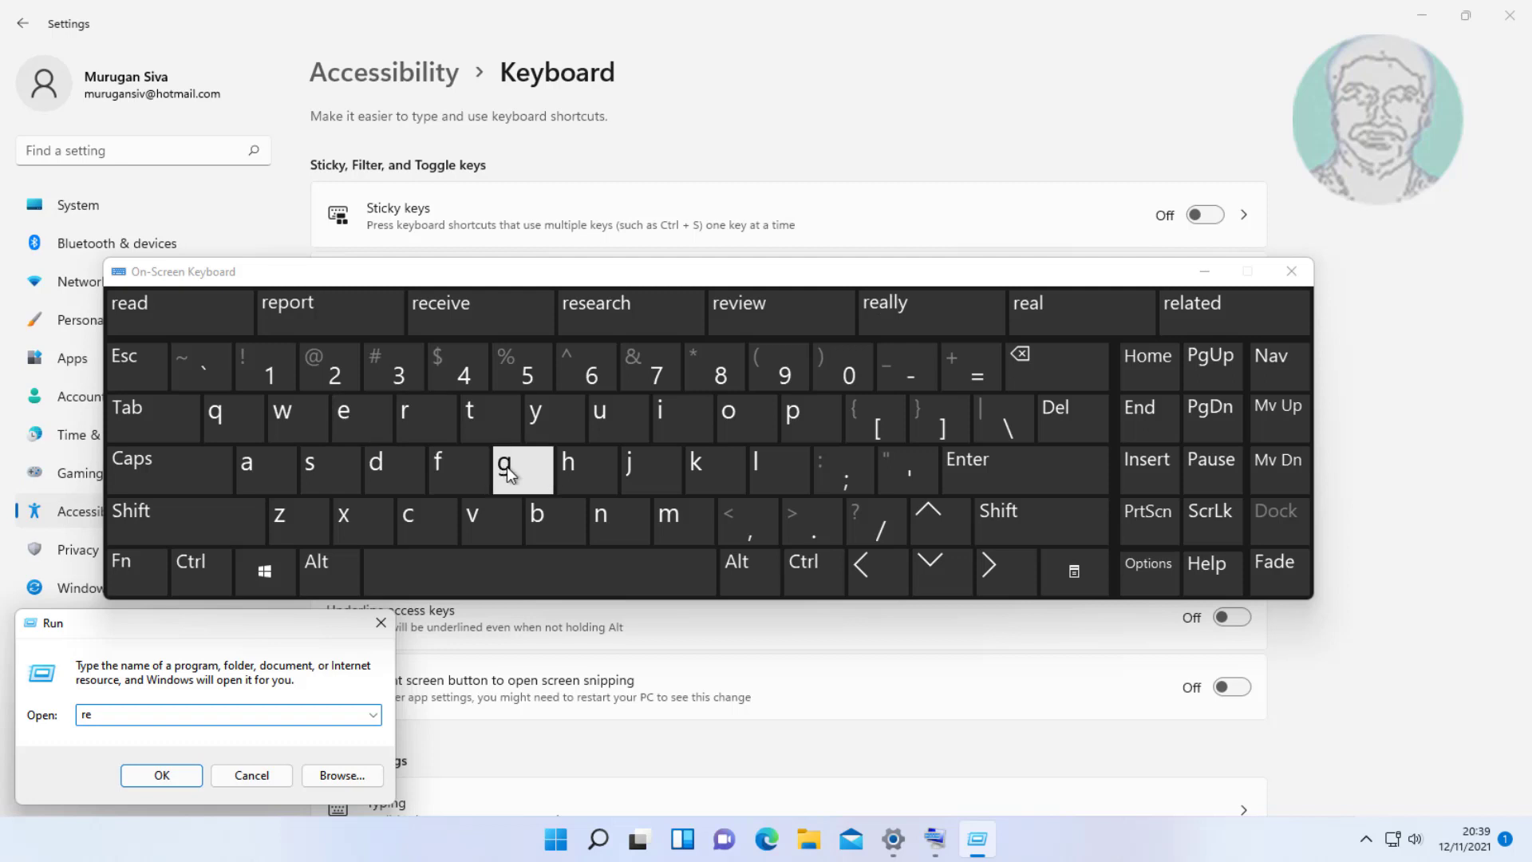
click(507, 467)
click(348, 431)
click(374, 465)
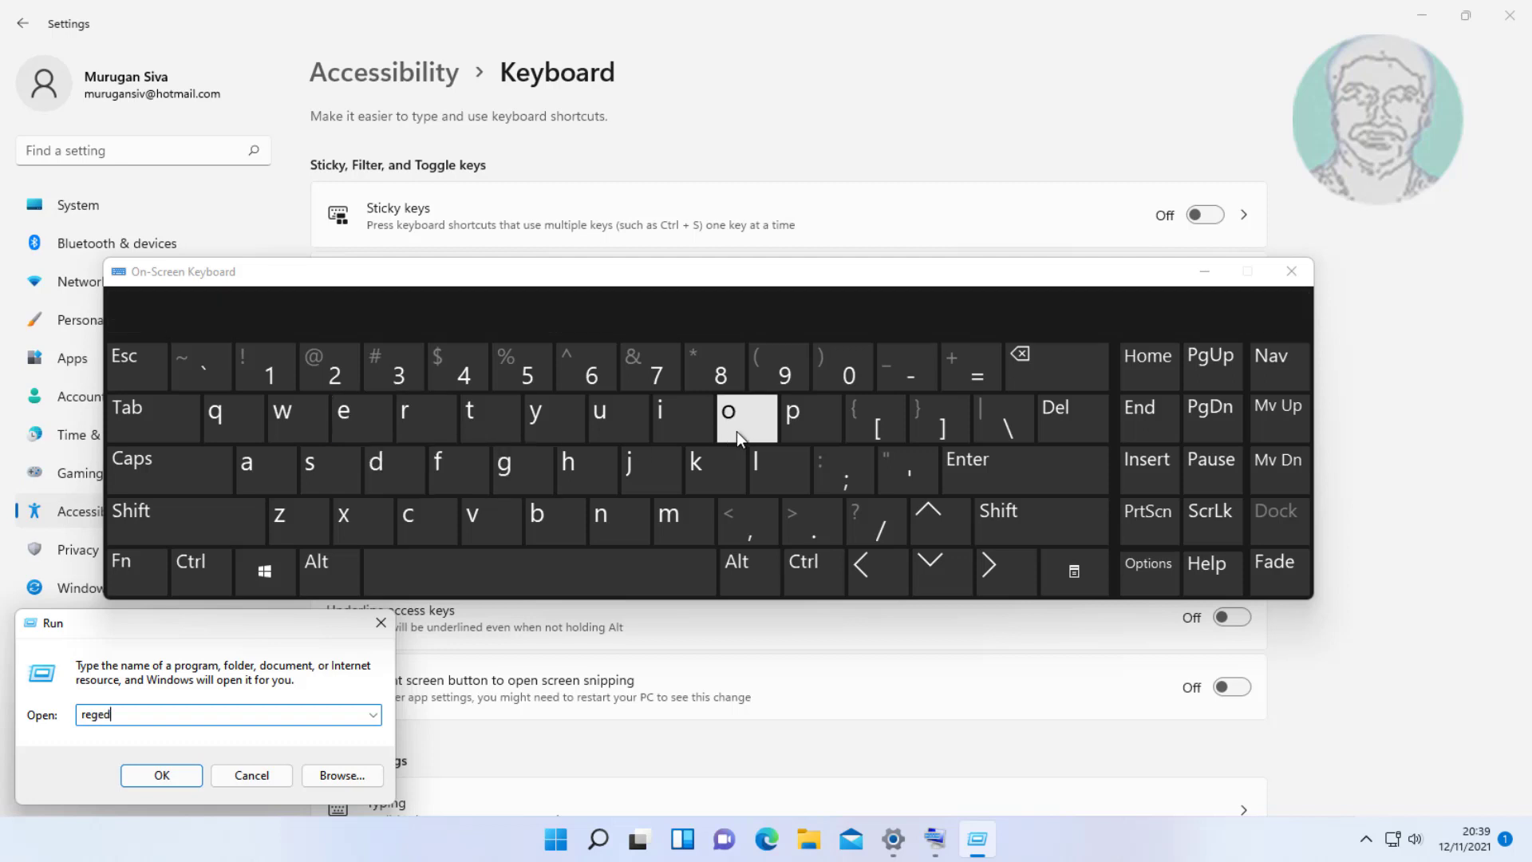
click(670, 414)
click(479, 422)
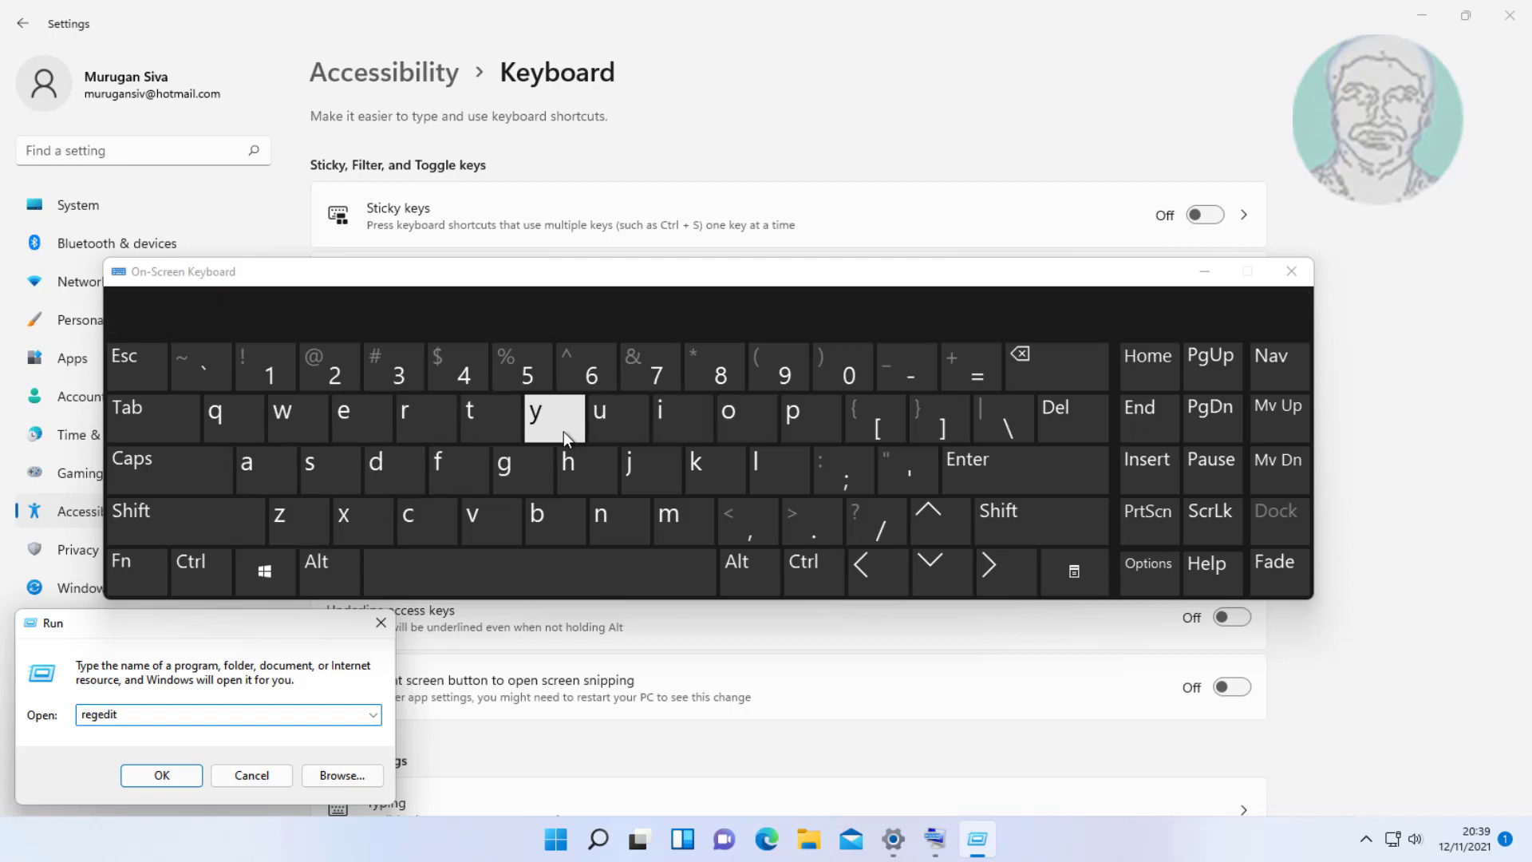
click(165, 778)
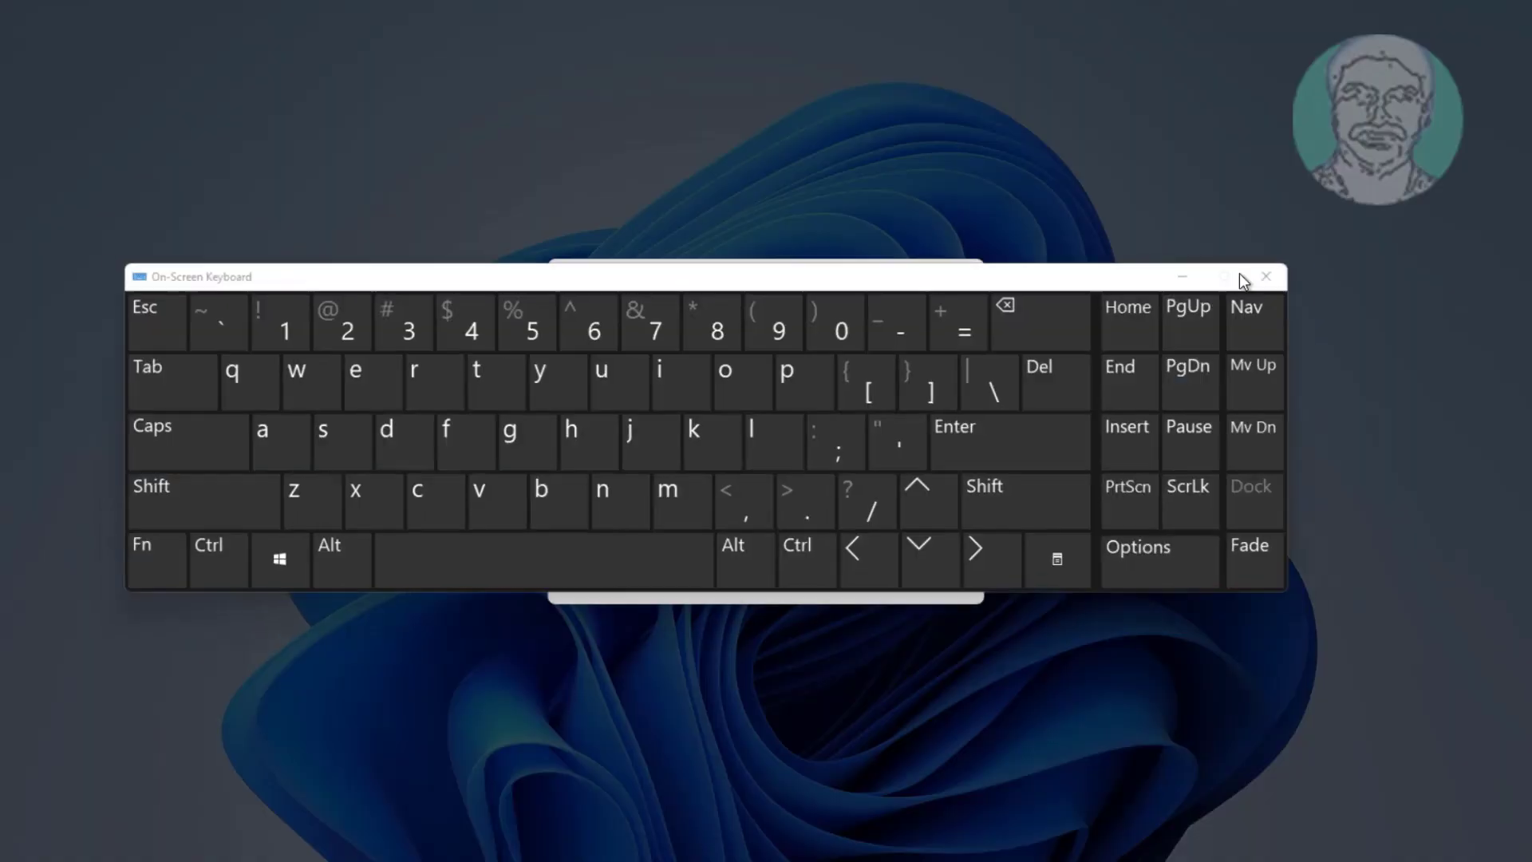
click(1206, 272)
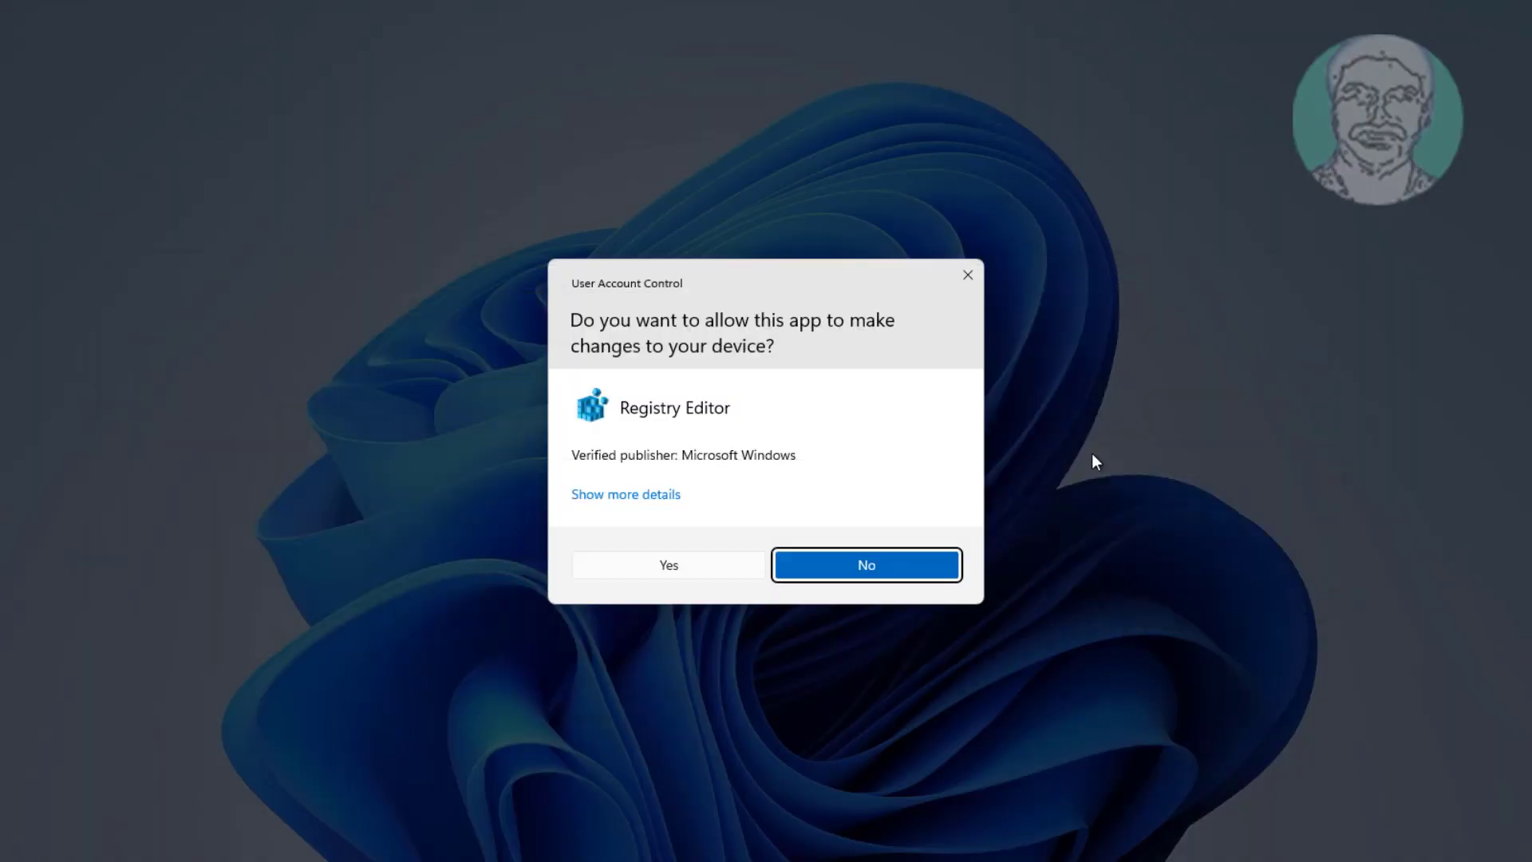
Step: Approve the Registry Editor prompt and expand HKEY_LOCAL_MACHINE > SYSTEM
click(694, 568)
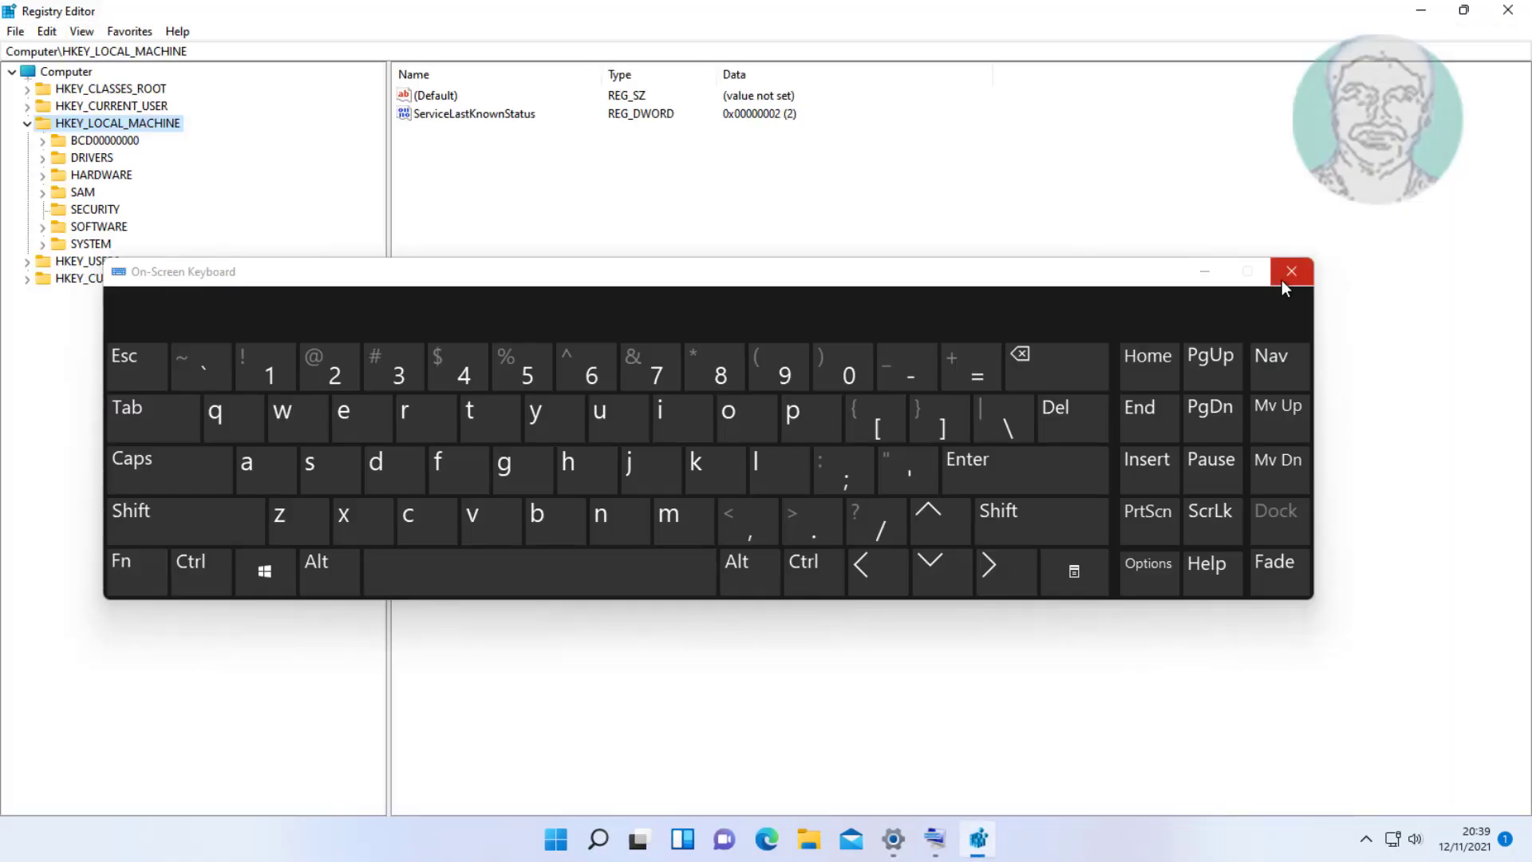
click(1290, 272)
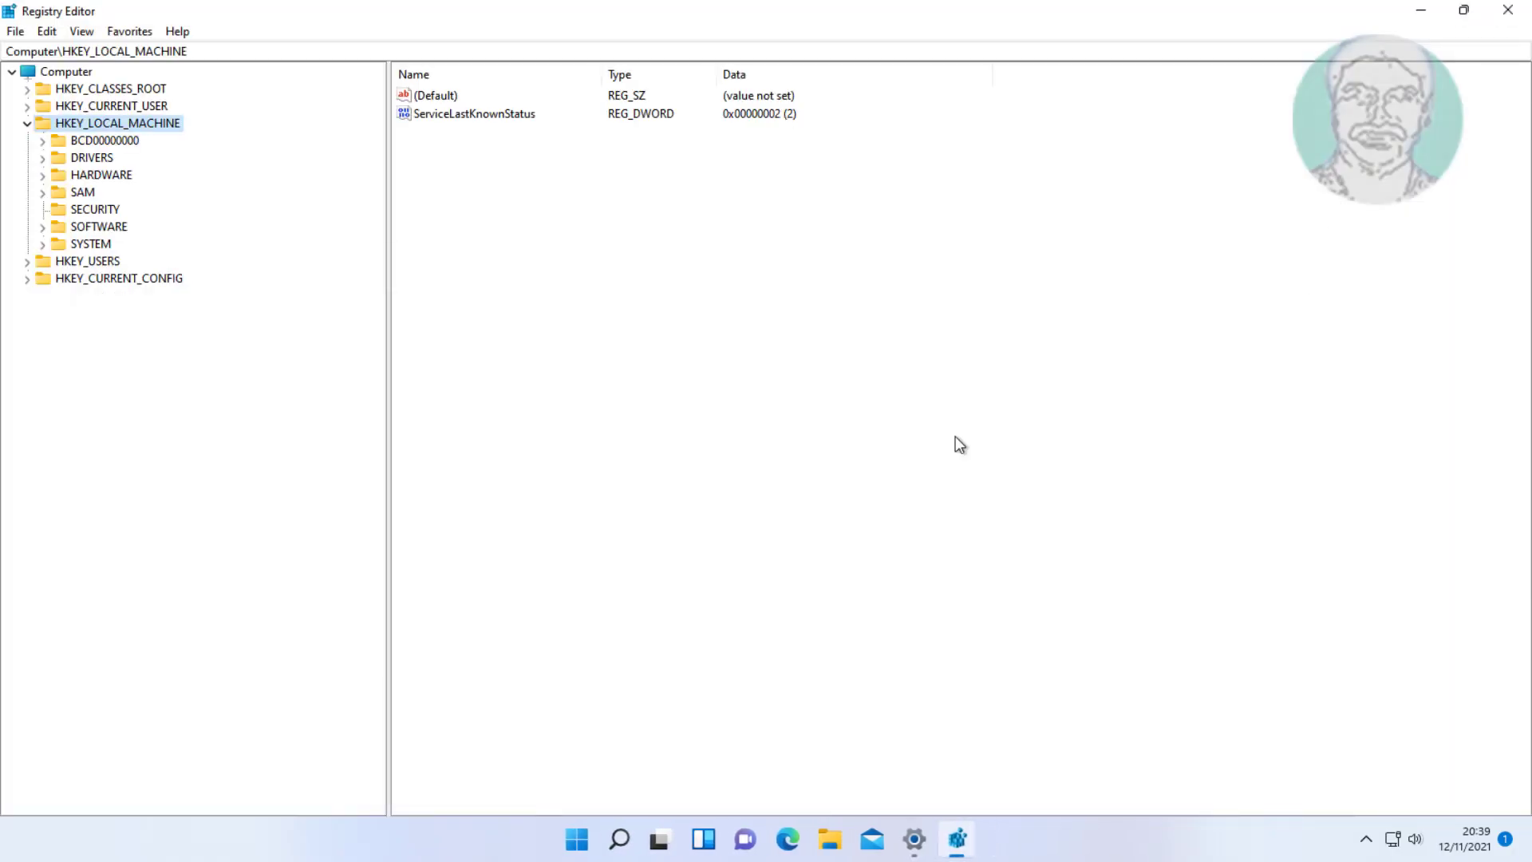
click(26, 124)
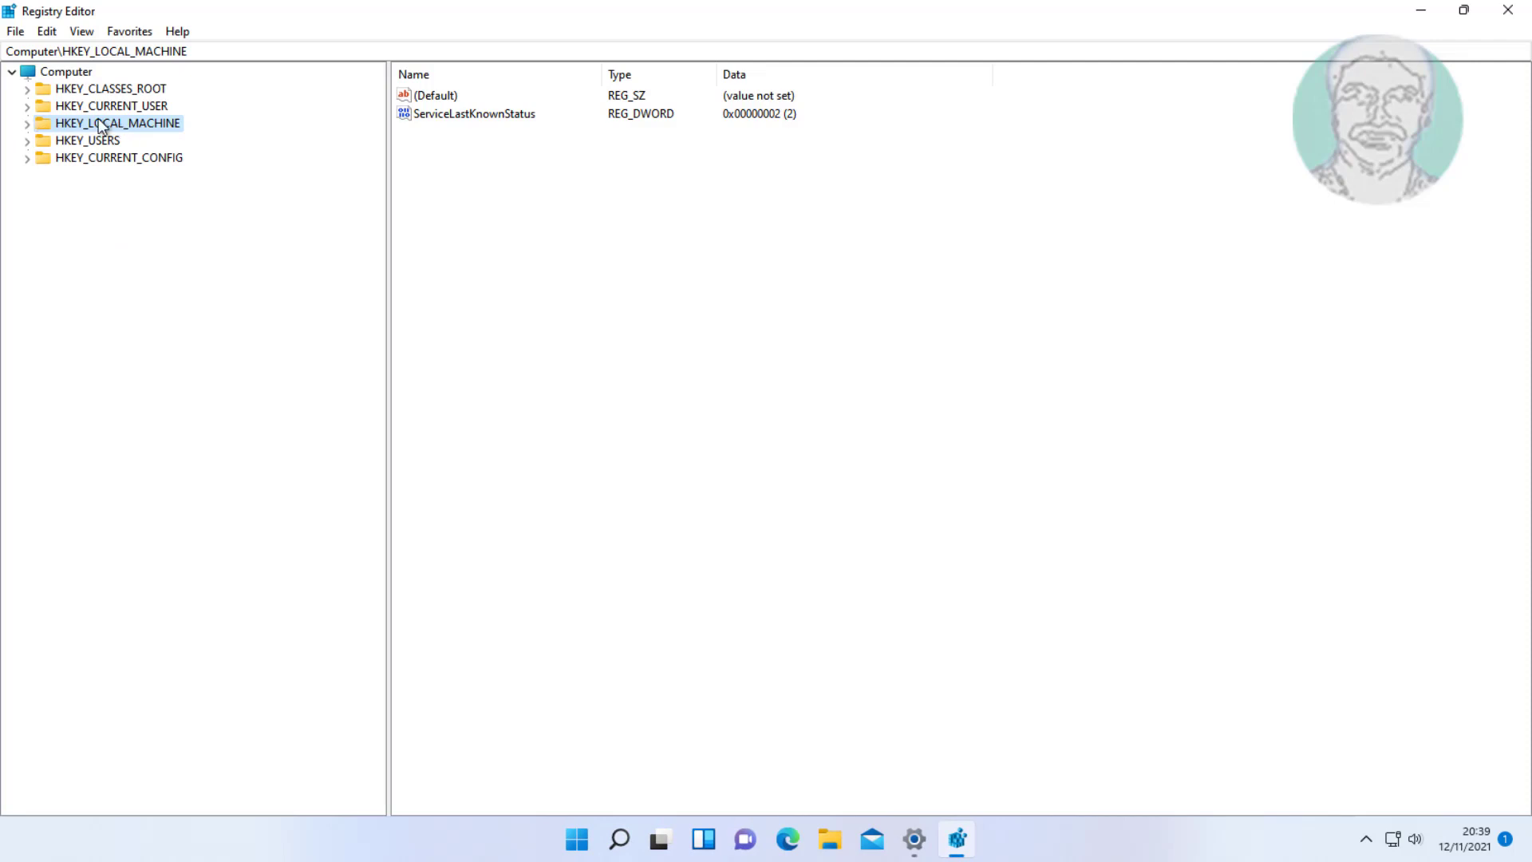
click(27, 124)
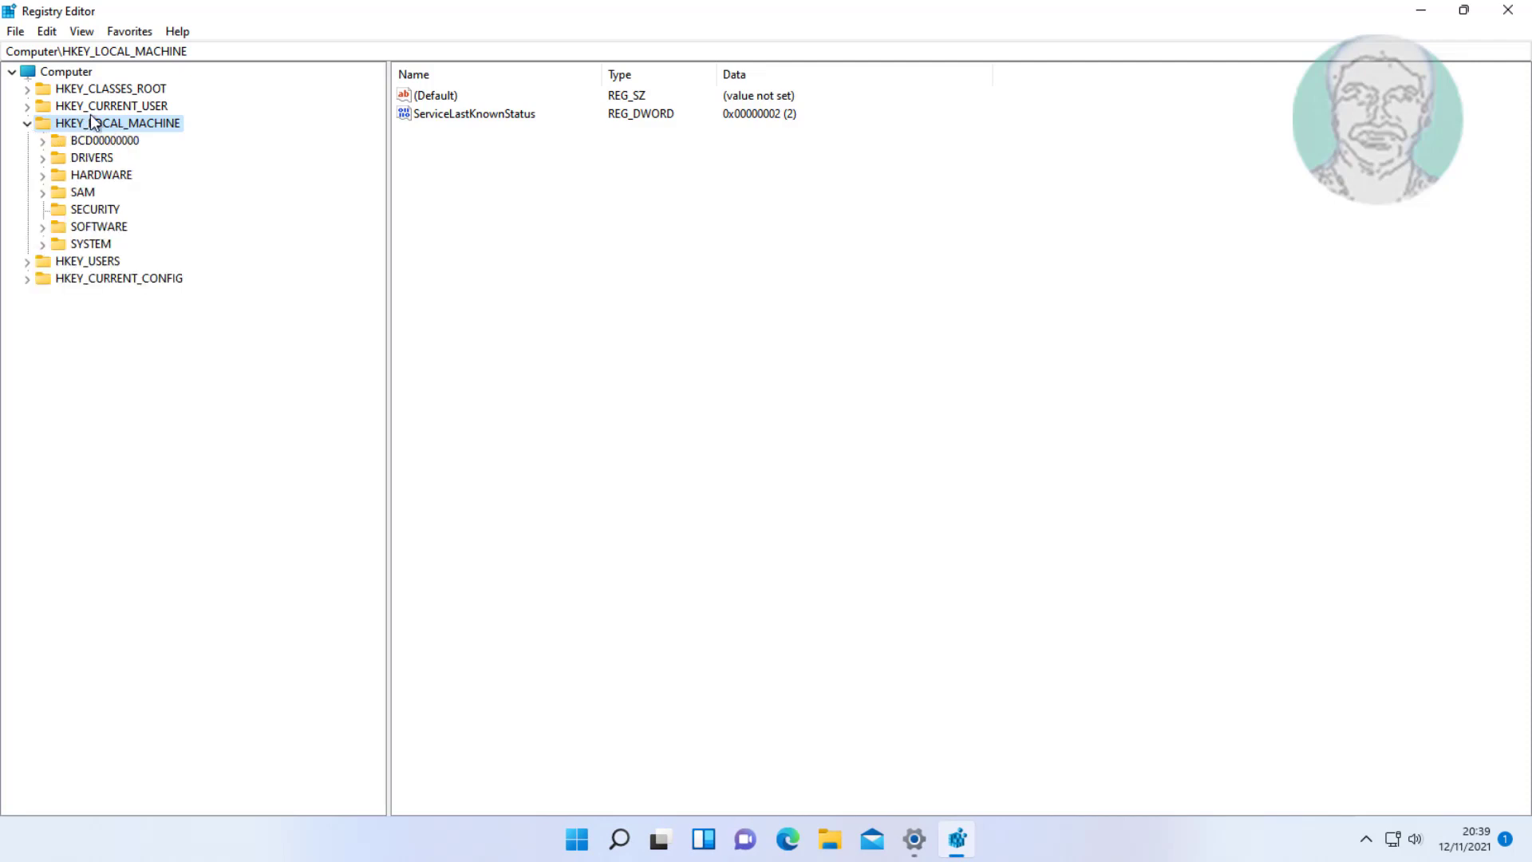
click(106, 243)
click(43, 244)
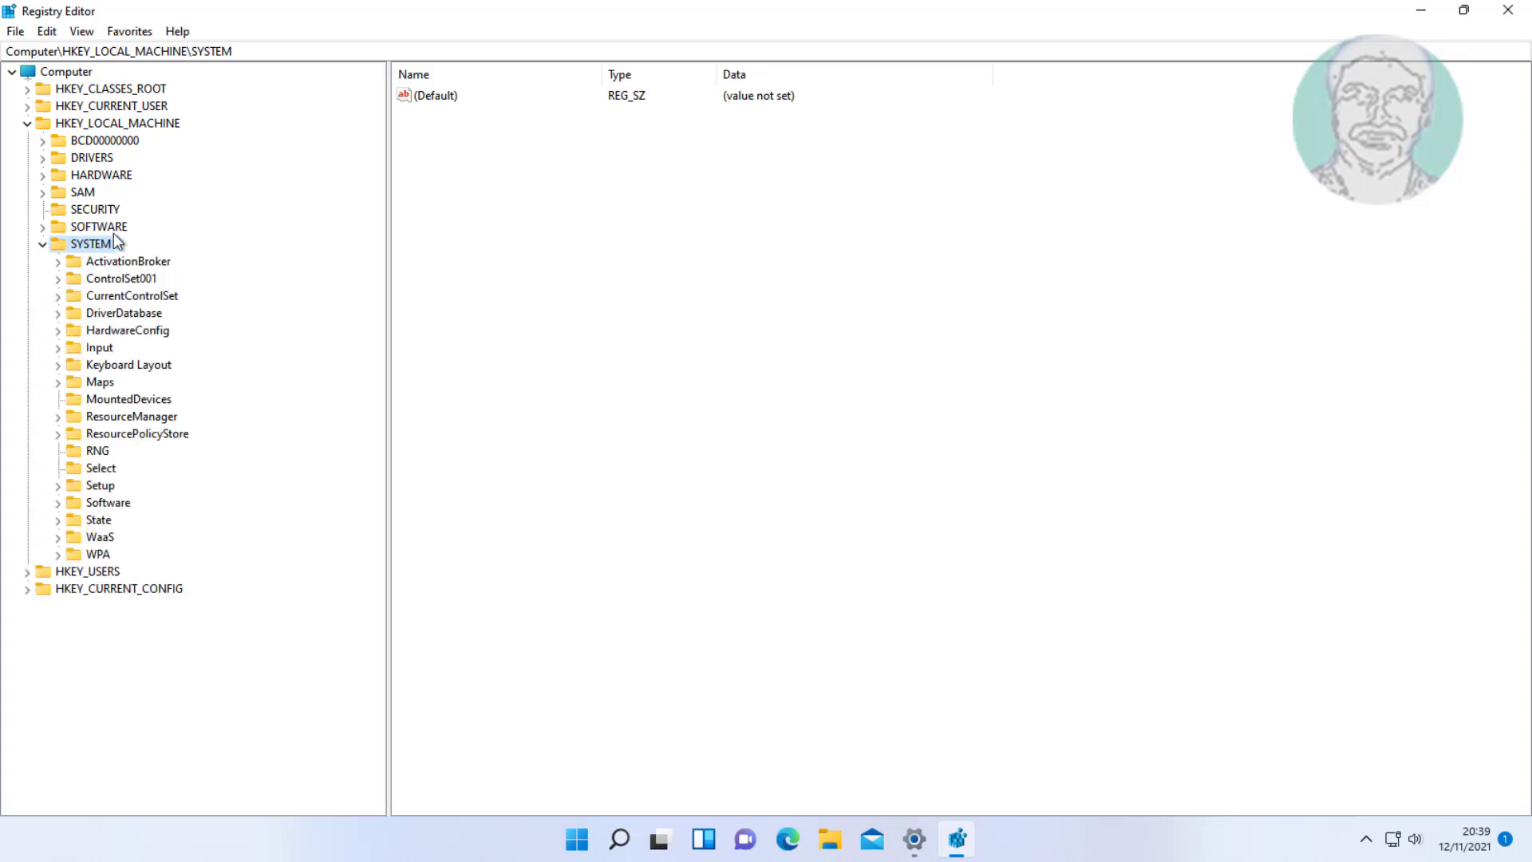
Step: Expand CurrentControlSet > Services and select the i8042prt key
click(149, 297)
click(56, 296)
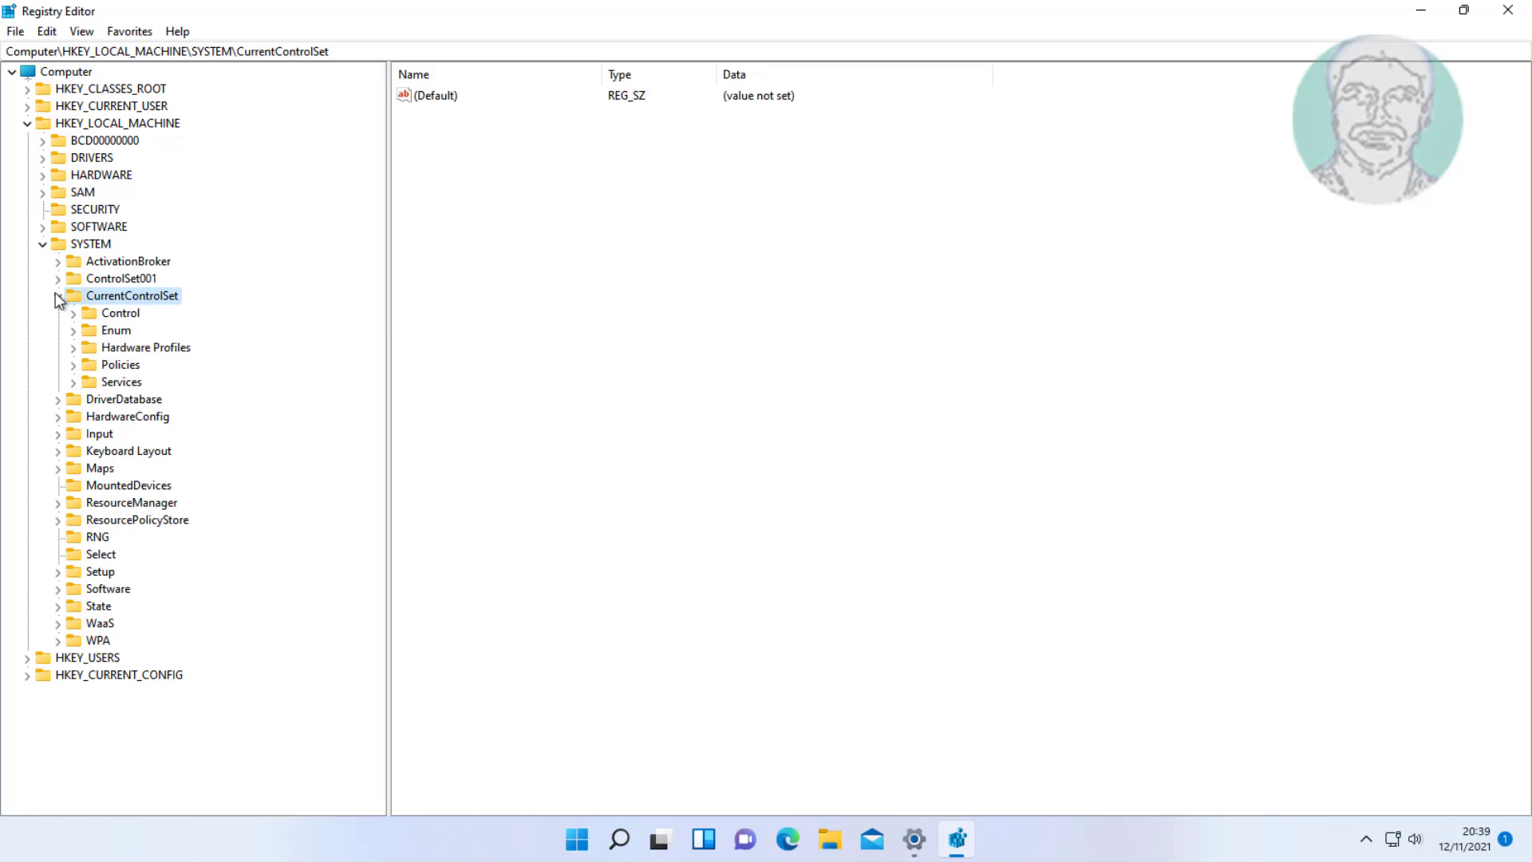
click(124, 381)
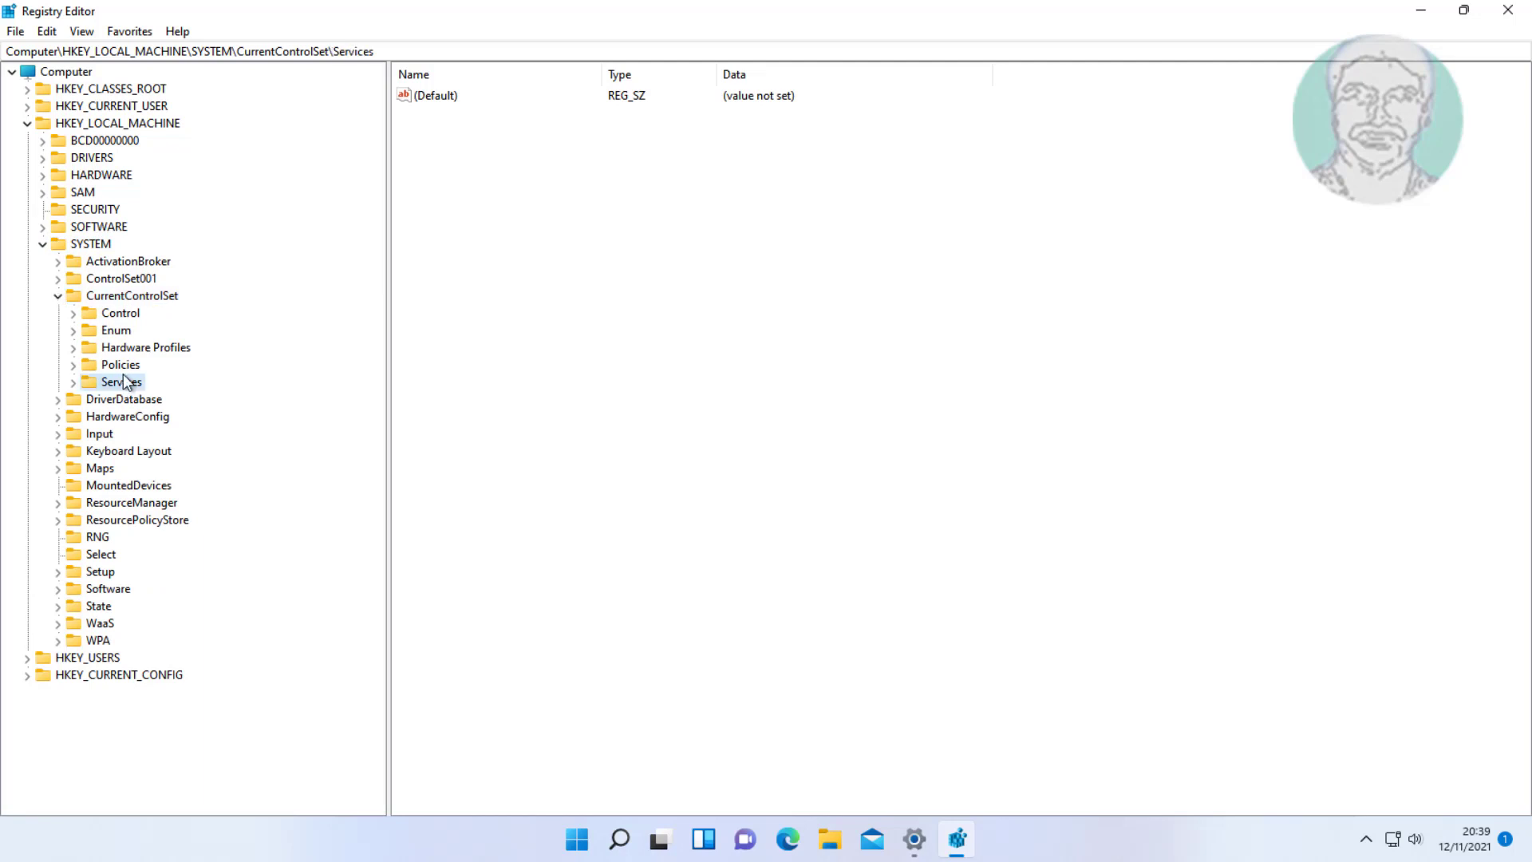
click(73, 383)
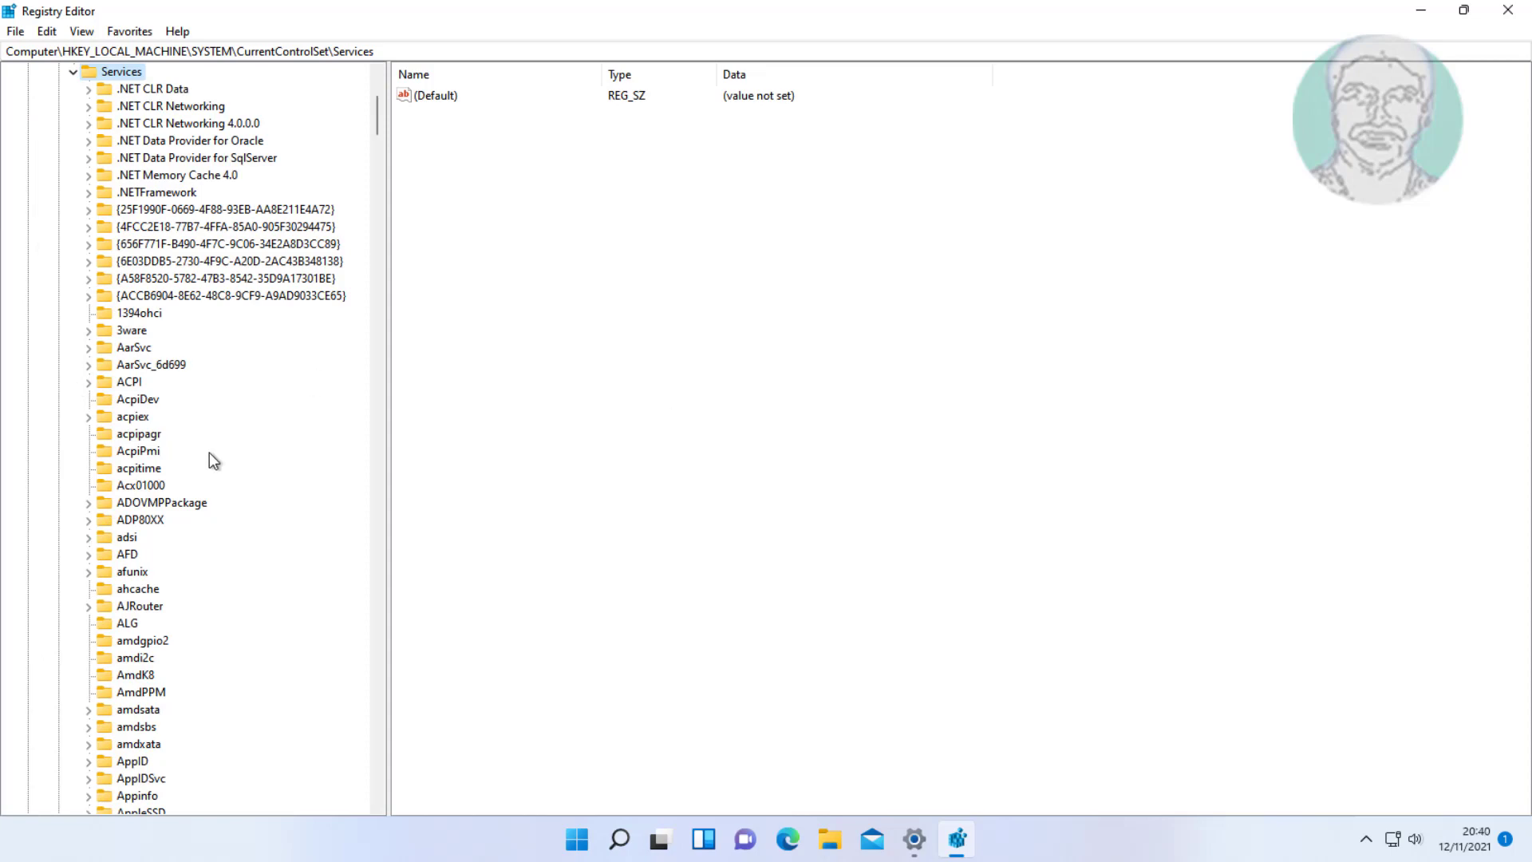
scroll(210, 460, down, 5)
scroll(199, 571, down, 7)
scroll(208, 622, down, 8)
scroll(212, 627, down, 8)
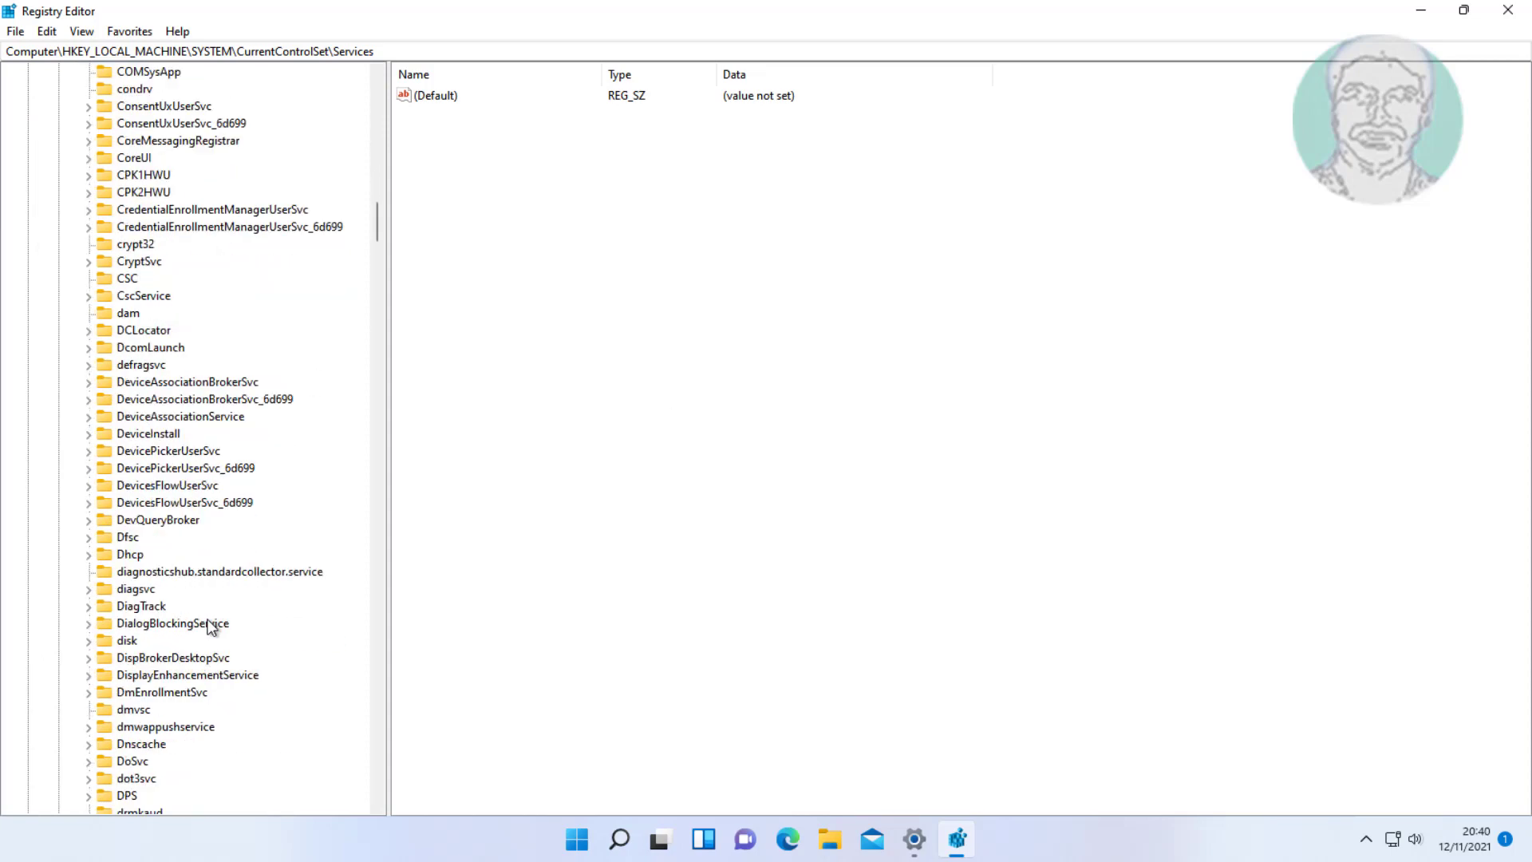
scroll(174, 634, down, 10)
scroll(174, 674, down, 10)
scroll(175, 678, down, 7)
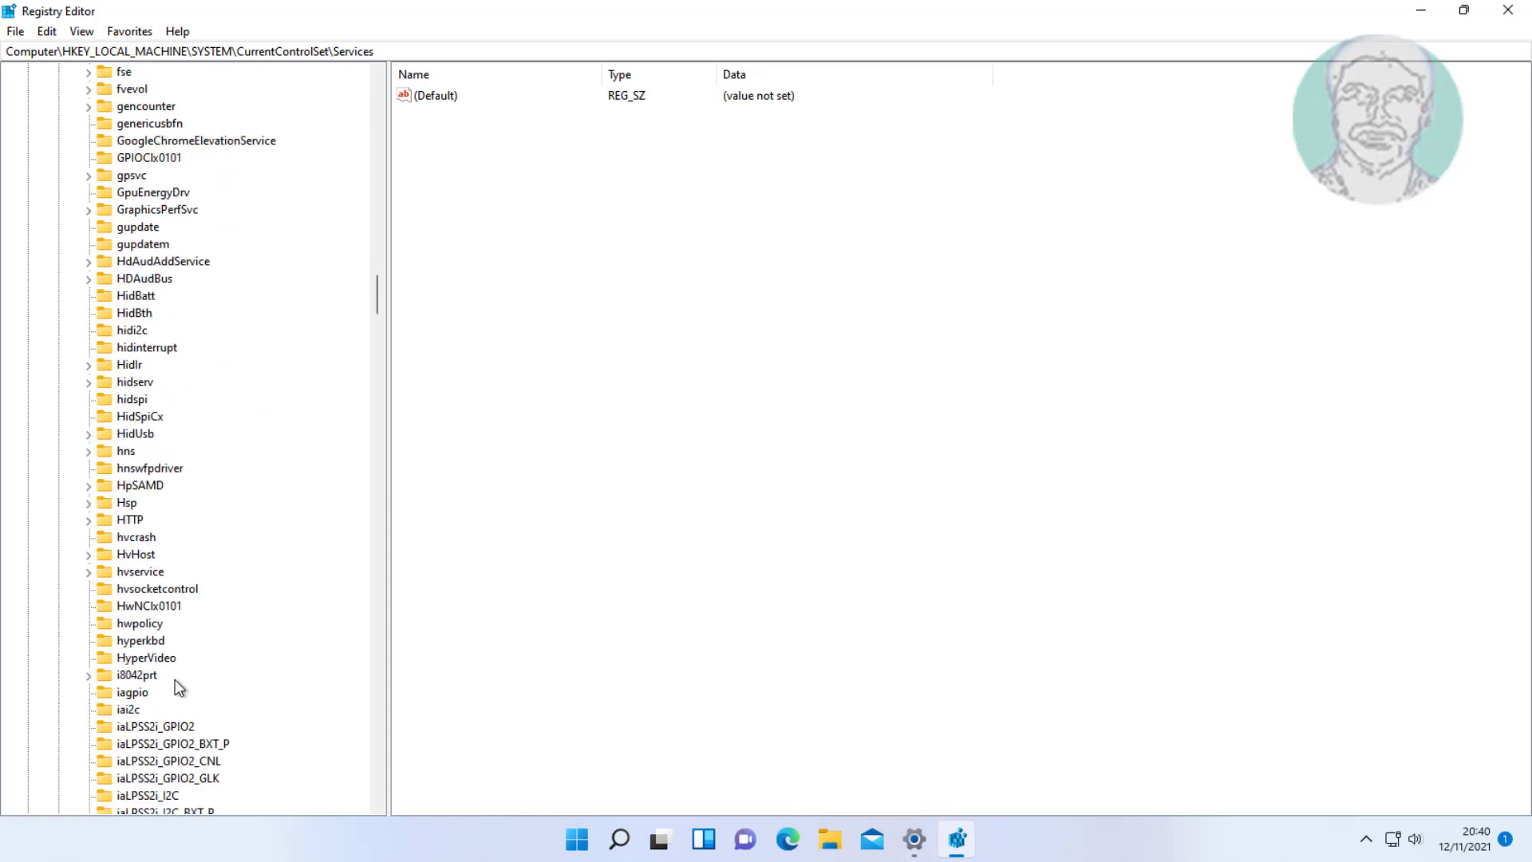
click(148, 678)
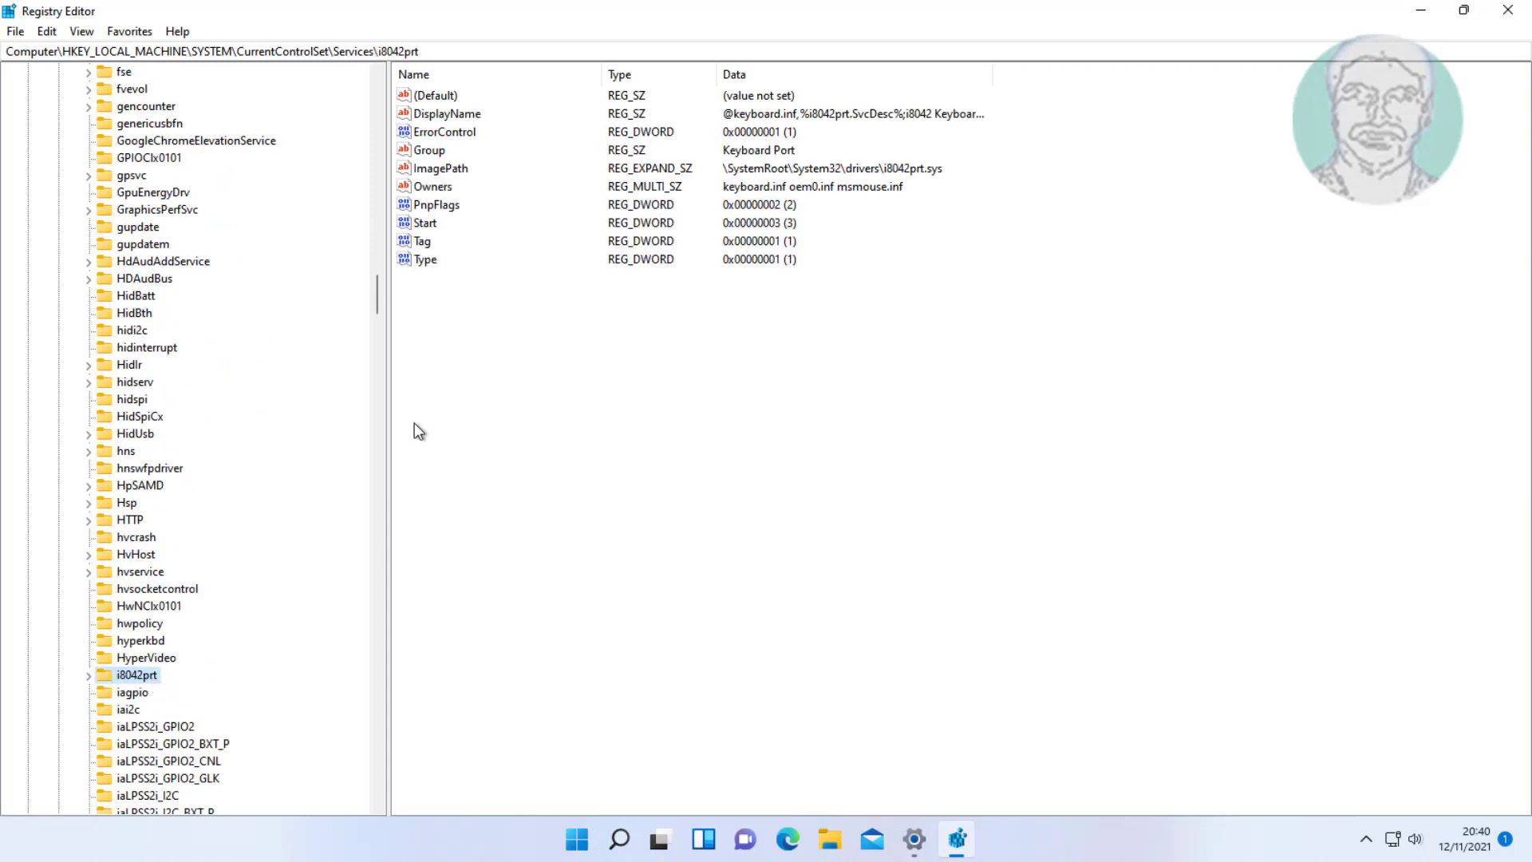
Step: Set the i8042prt Start DWORD to 1, then collapse the Services key
double_click(427, 222)
text(1)
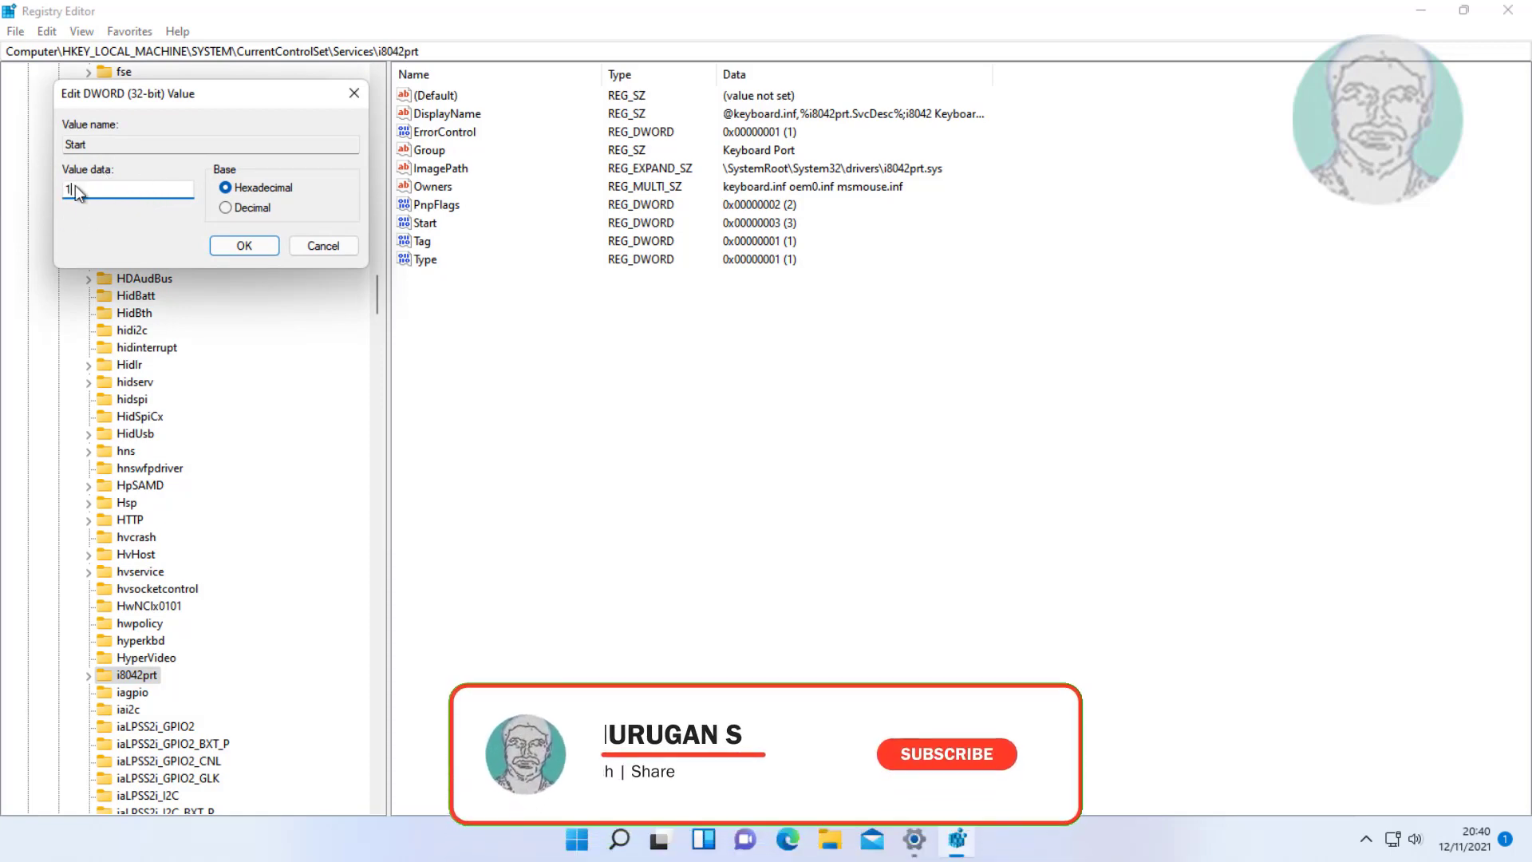
click(234, 245)
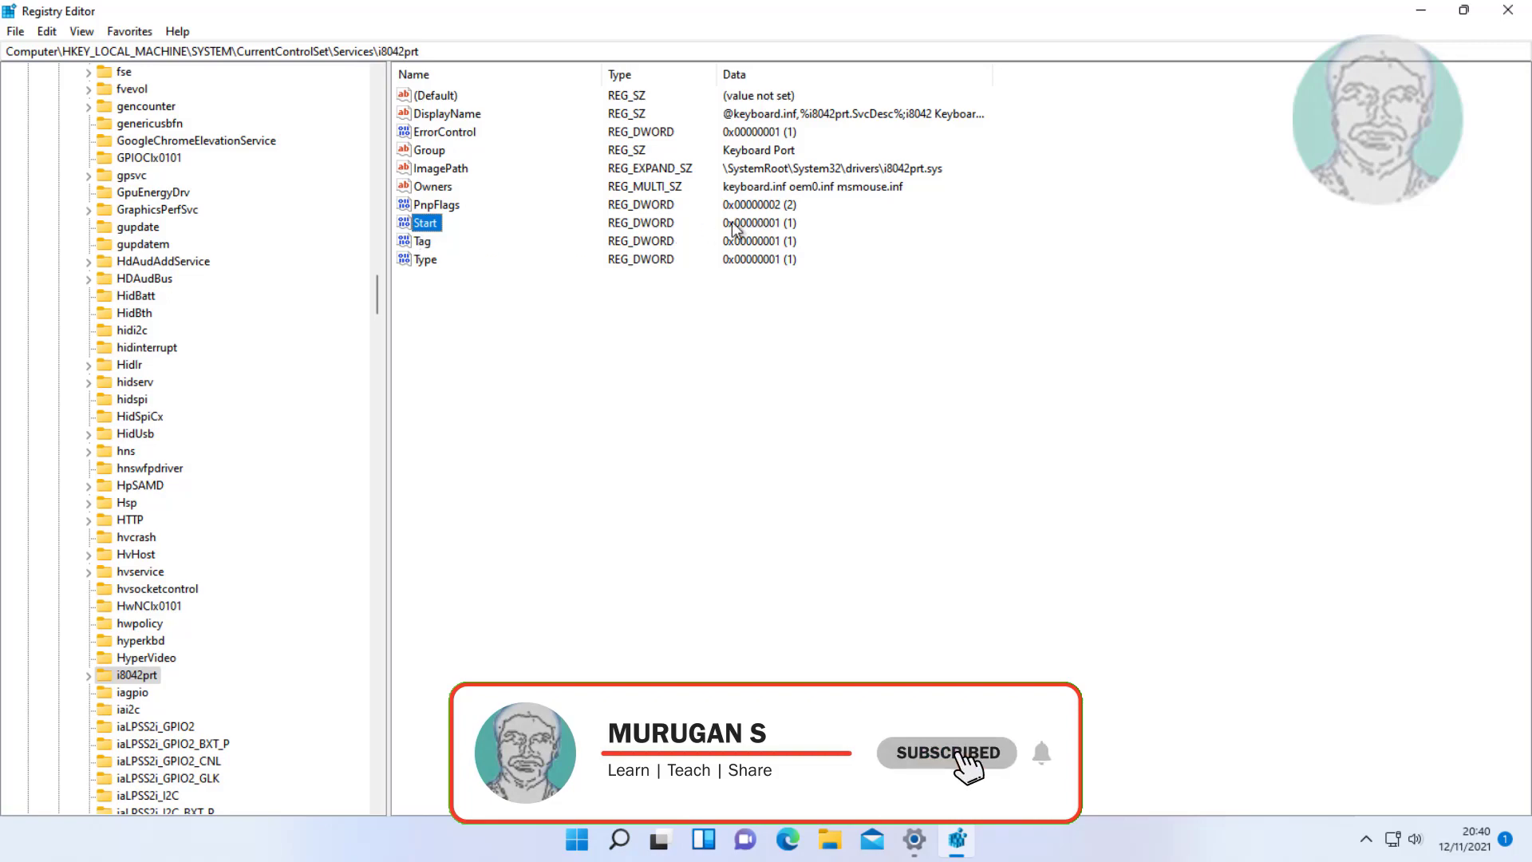
scroll(85, 543, up, 6)
scroll(85, 541, up, 10)
scroll(278, 374, up, 10)
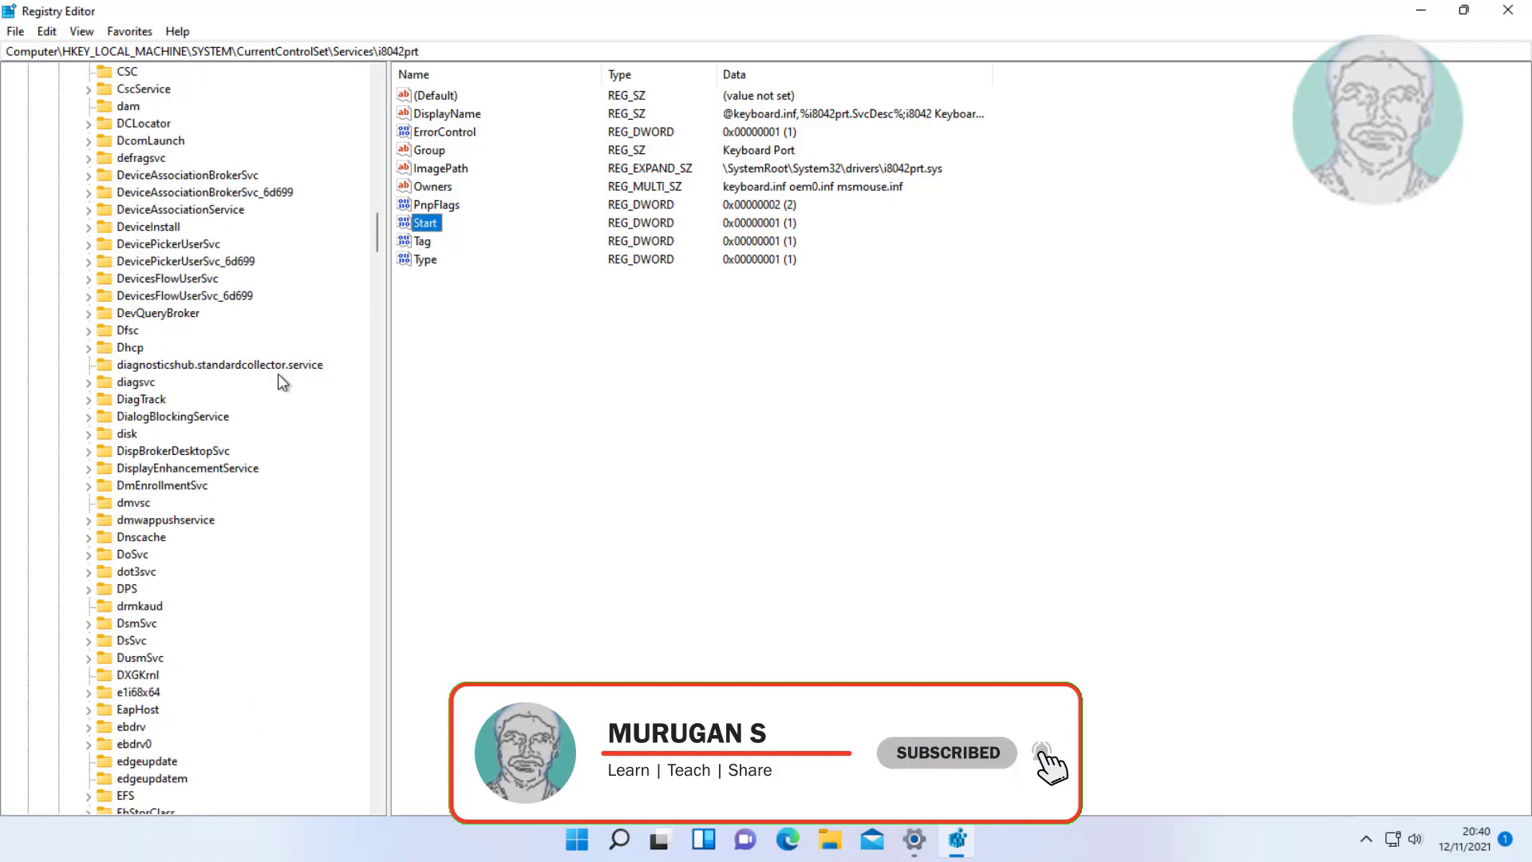
scroll(278, 373, up, 10)
scroll(272, 371, up, 10)
scroll(271, 372, up, 10)
scroll(275, 372, up, 10)
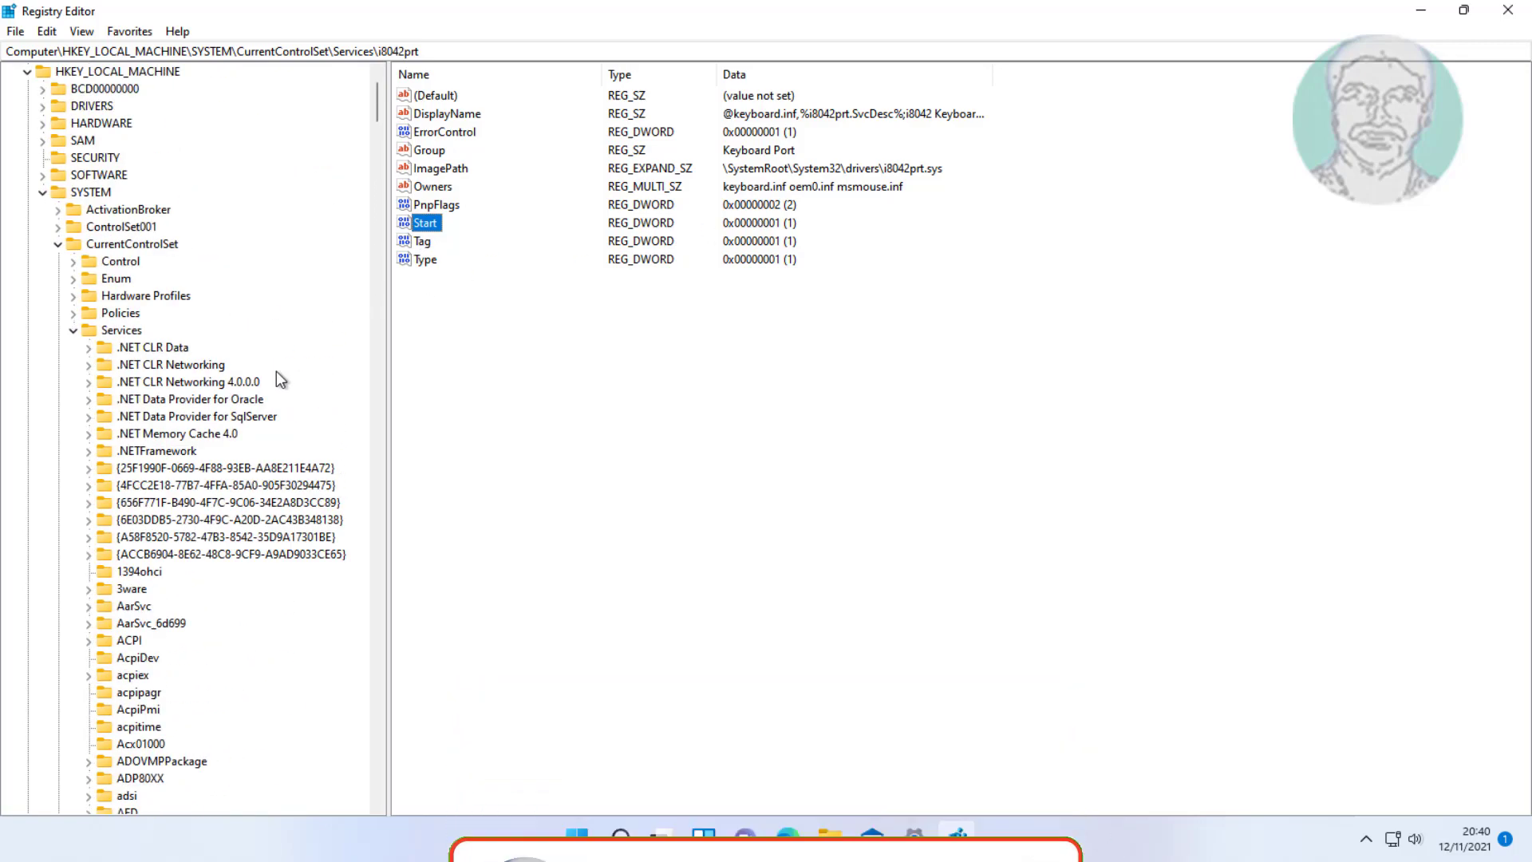
click(73, 332)
Step: Collapse the SYSTEM and HKEY_LOCAL_MACHINE registry branches, then close Registry Editor
click(56, 296)
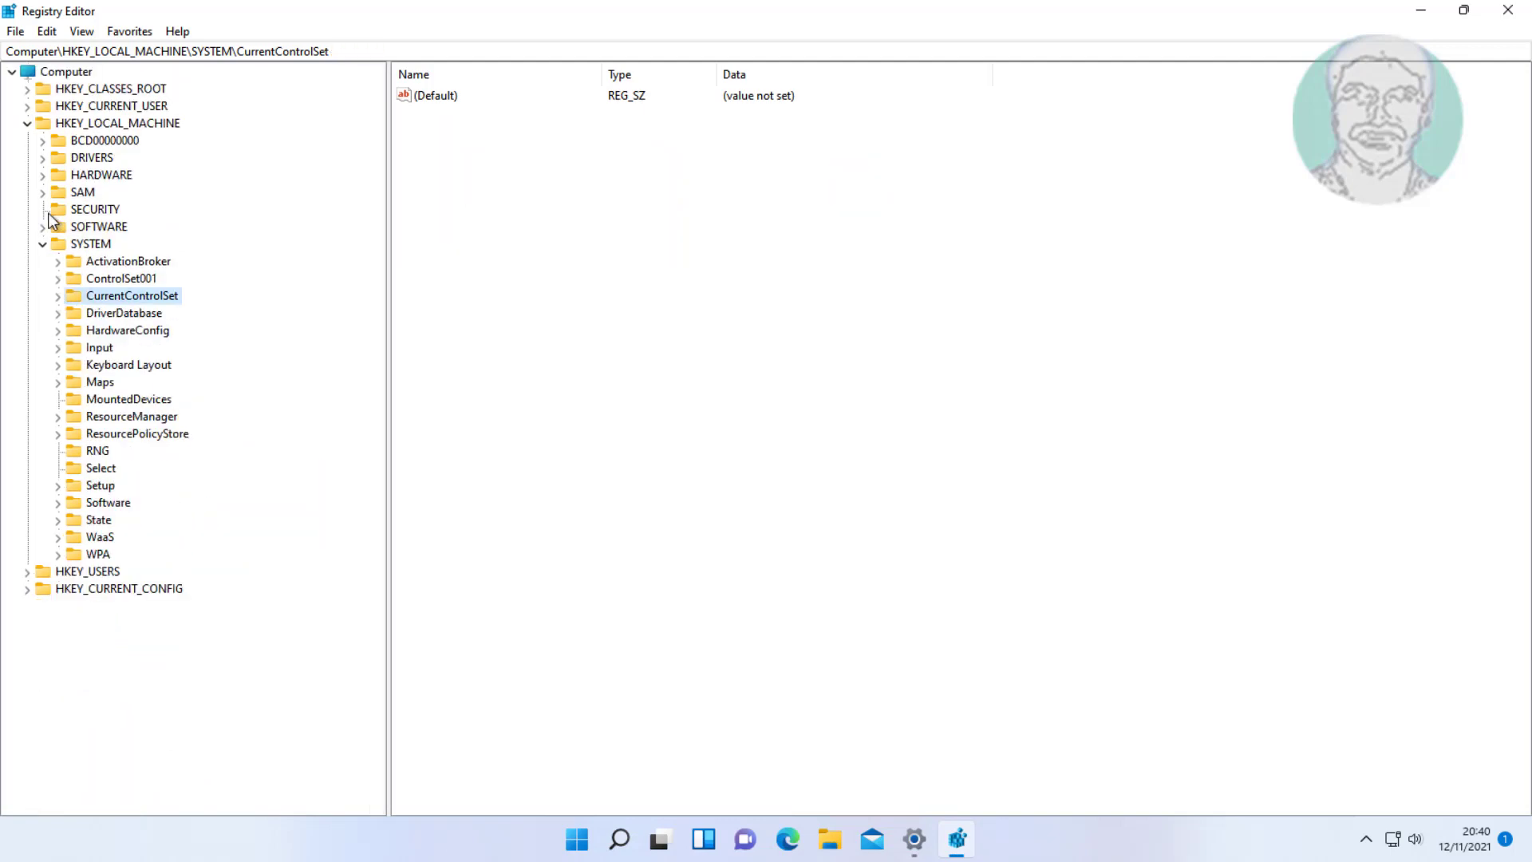
click(43, 243)
click(28, 123)
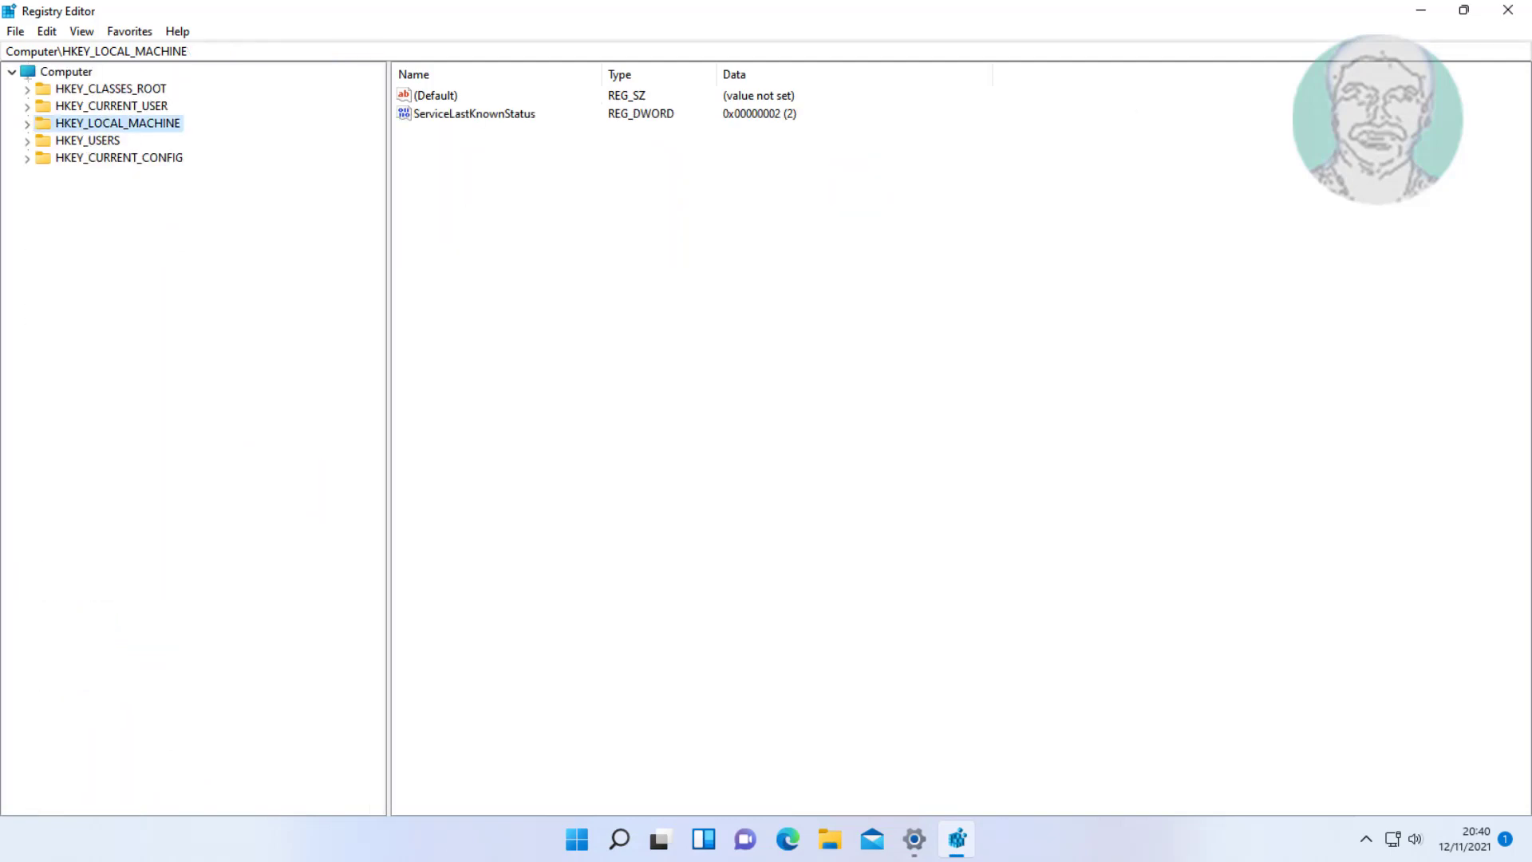
click(1507, 10)
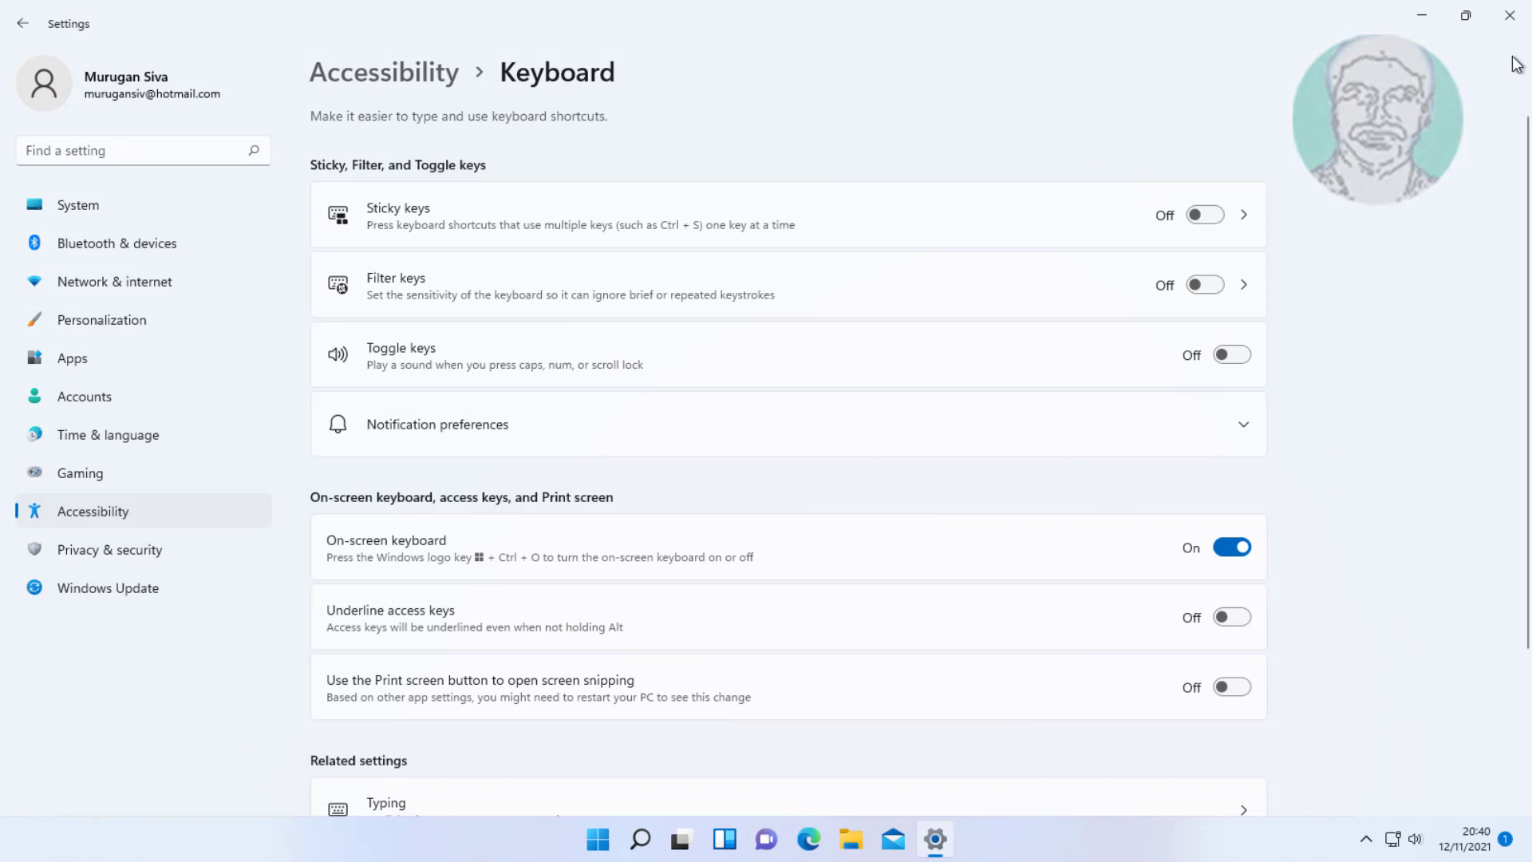
Step: Close the Settings window and choose Restart from the Start menu's power options
click(1509, 16)
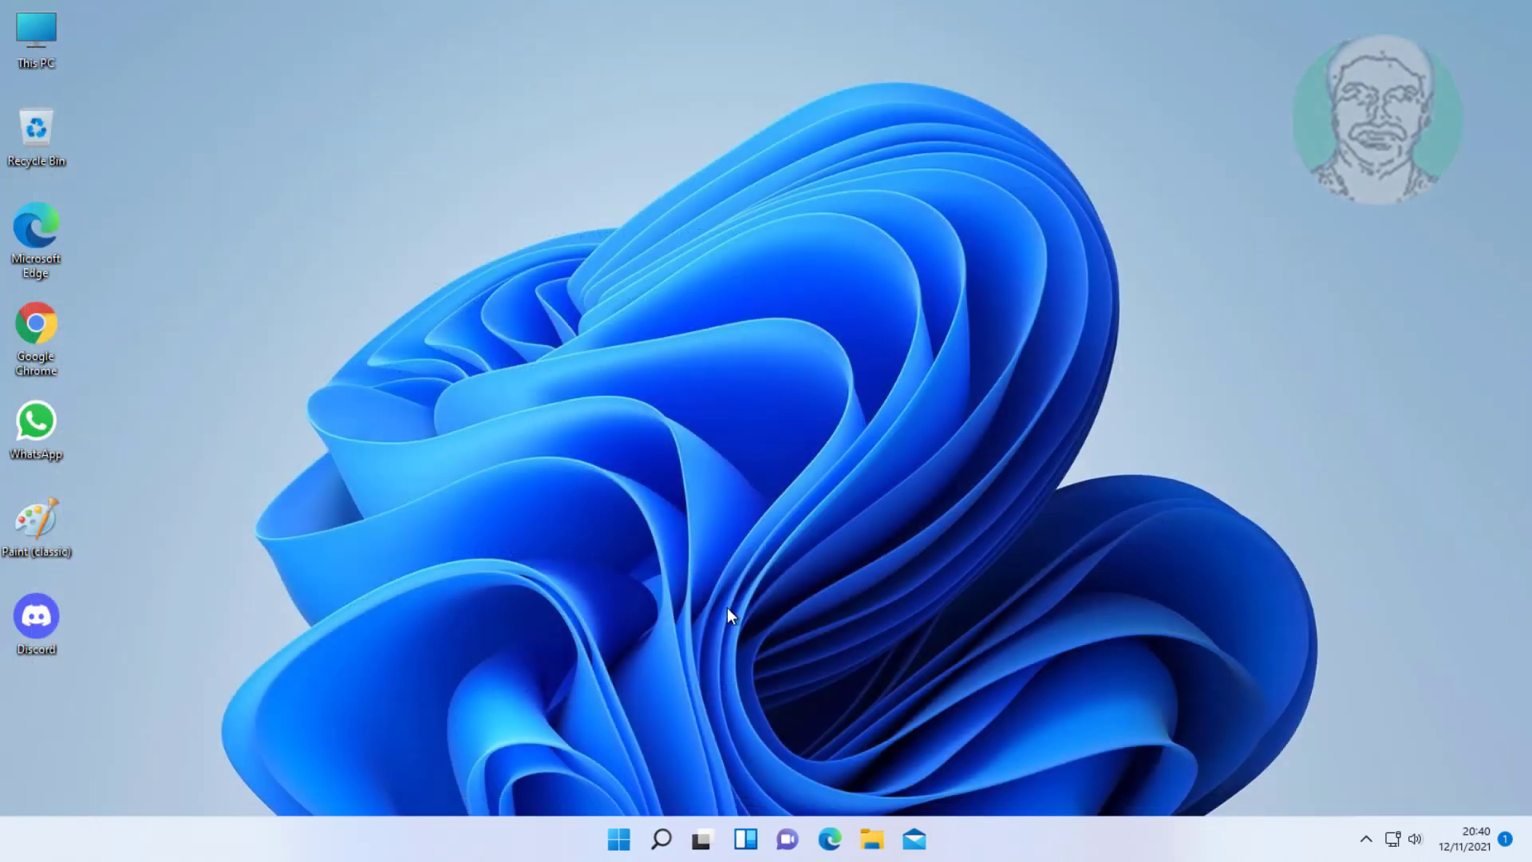
click(610, 840)
click(1003, 775)
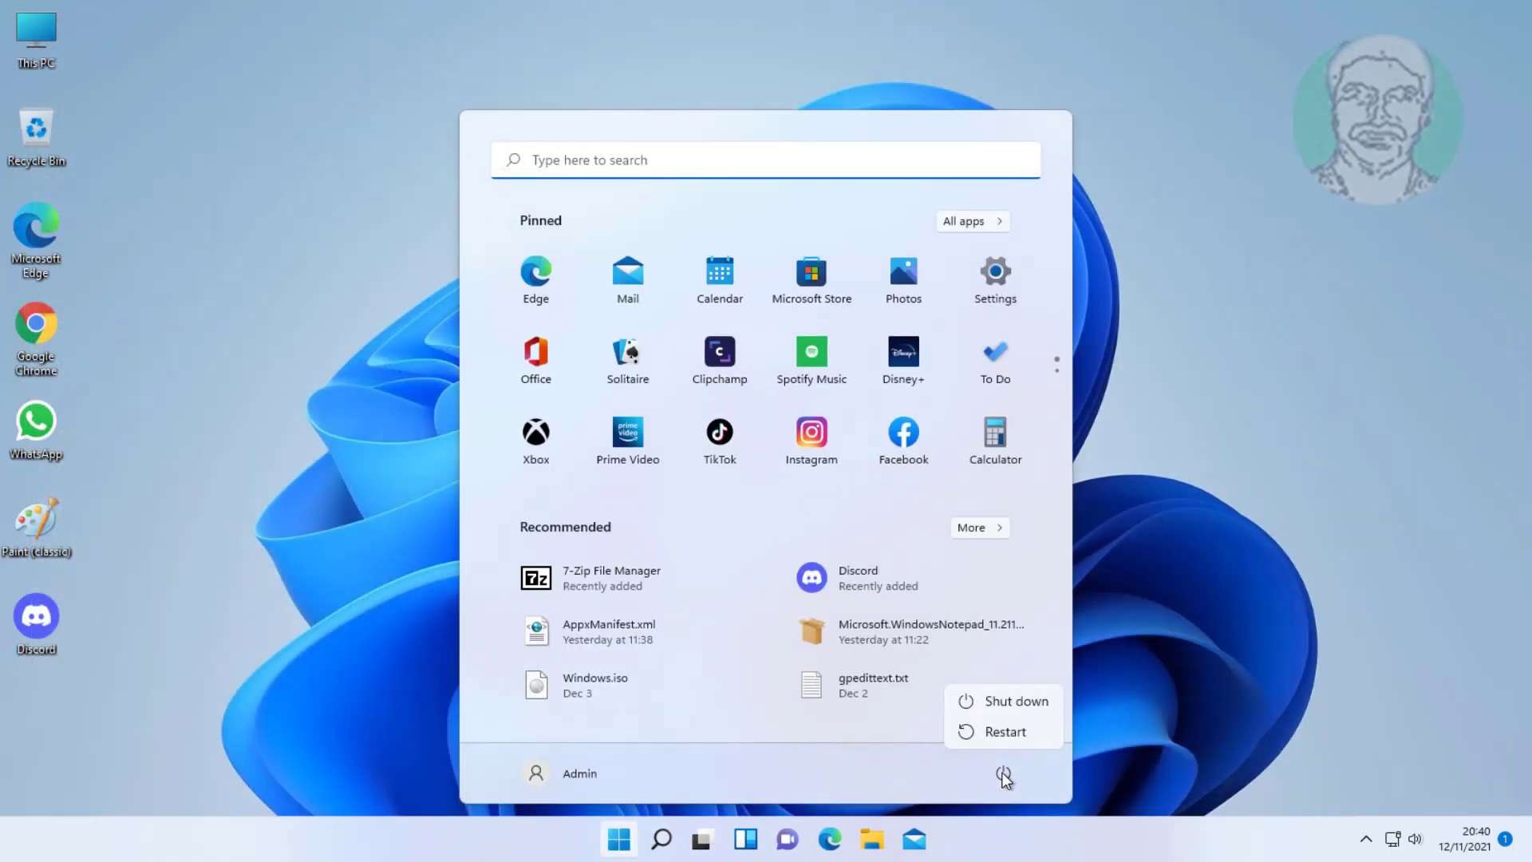